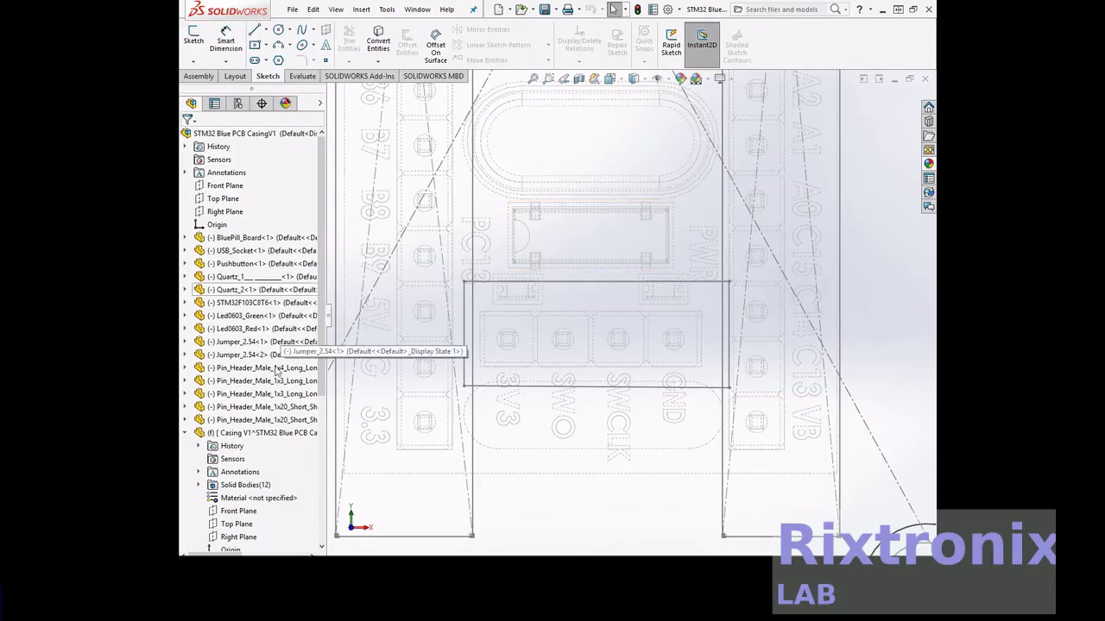
Step: Start in-context editing of the casing part and zoom to fit it in the view
click(261, 436)
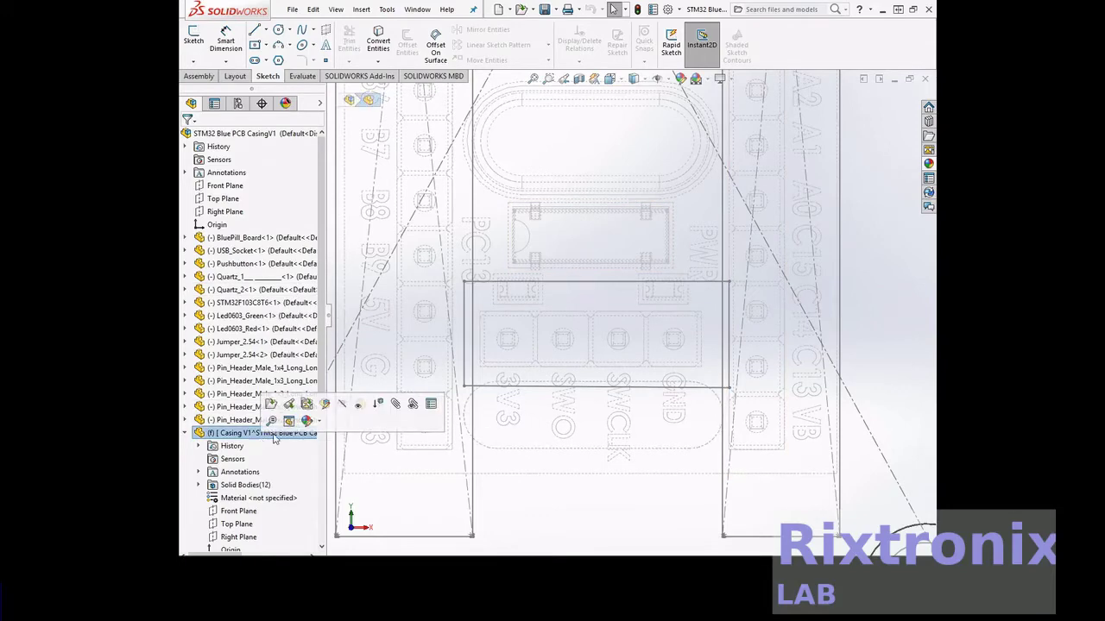
click(324, 404)
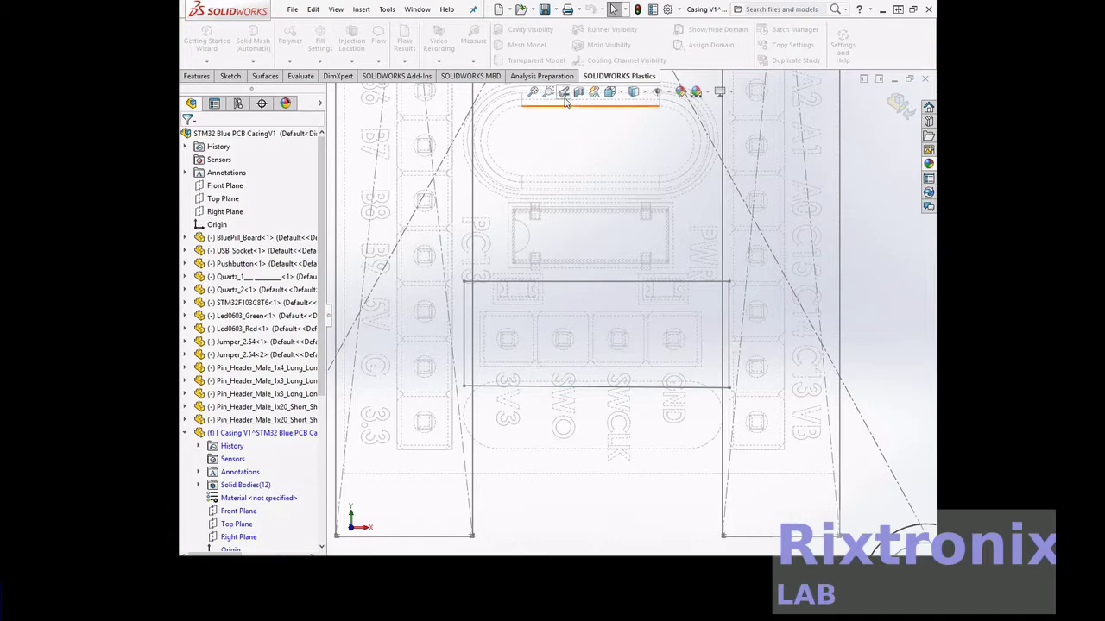
click(533, 92)
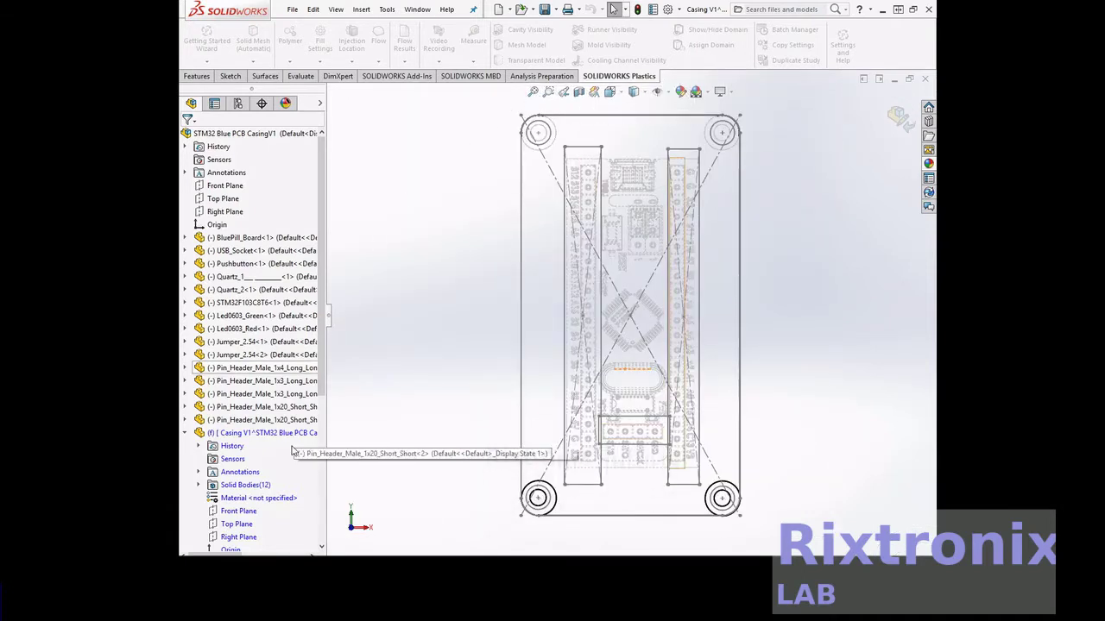
scroll(259, 423, down, 1)
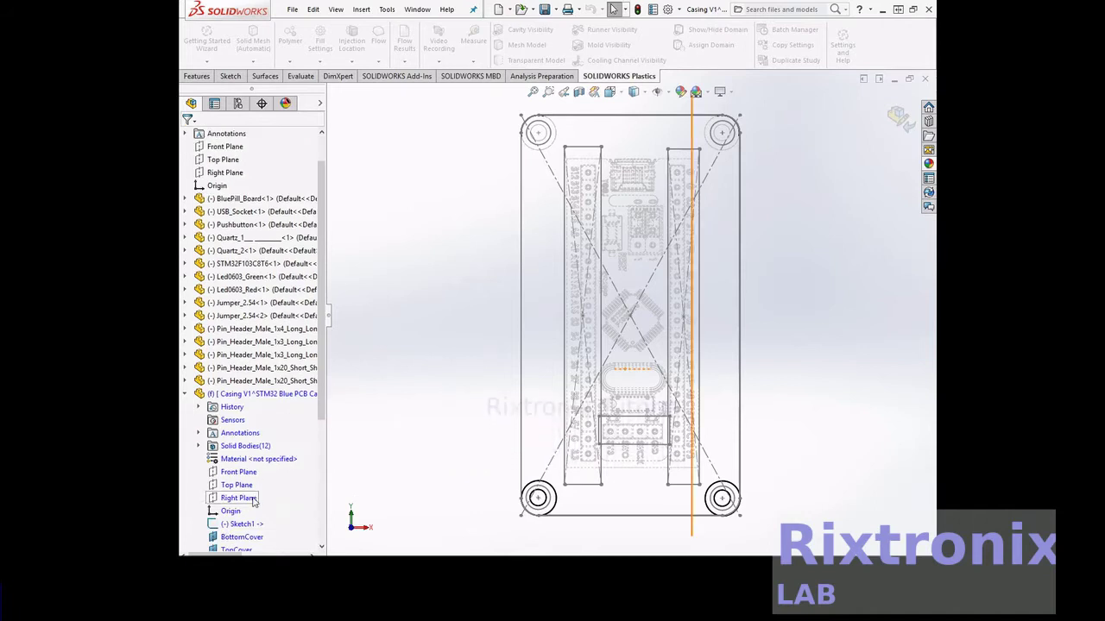
Step: Select the casing's Top Plane and rotate the model into a 3-D view
click(242, 498)
right_click(855, 222)
mouse_move(817, 244)
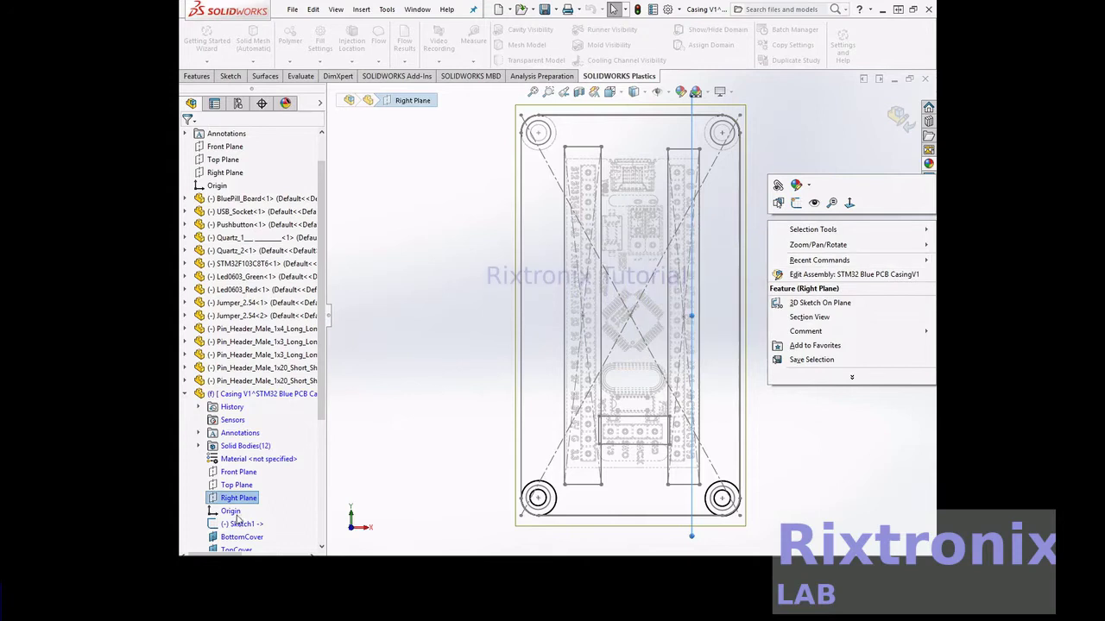
click(238, 486)
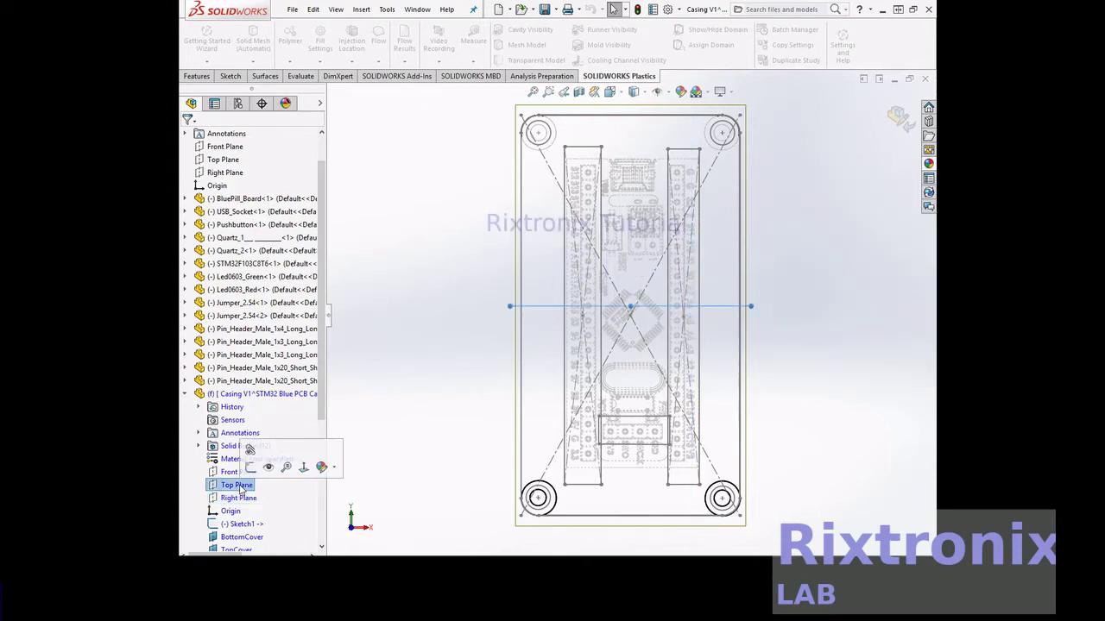
right_click(889, 279)
mouse_move(828, 300)
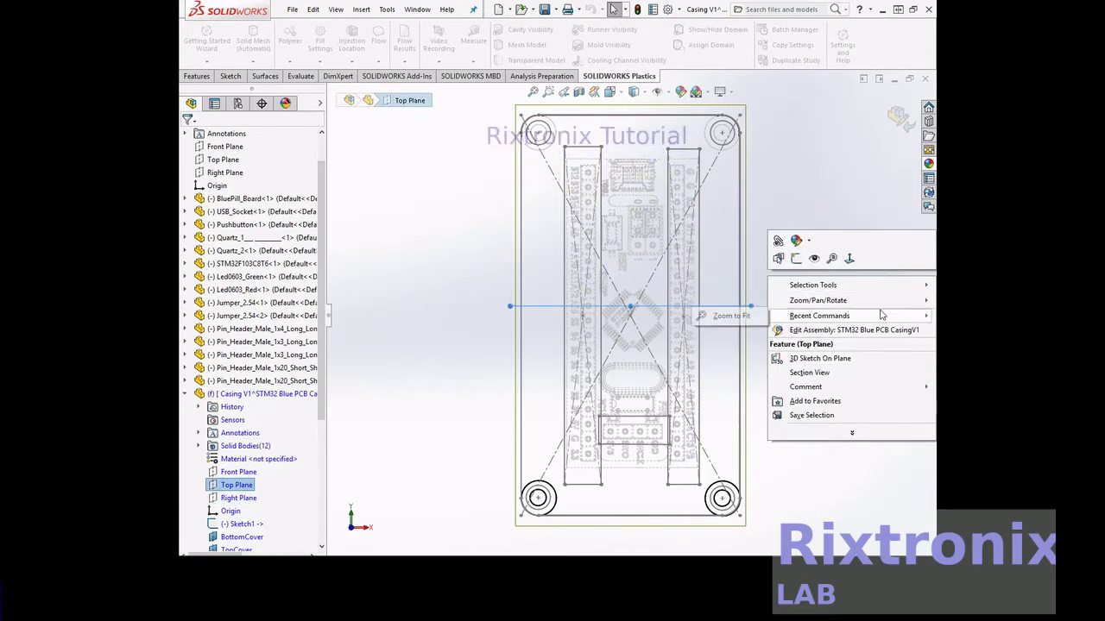
click(688, 343)
mouse_move(754, 279)
mouse_down()
mouse_move(772, 284)
mouse_move(782, 233)
mouse_up()
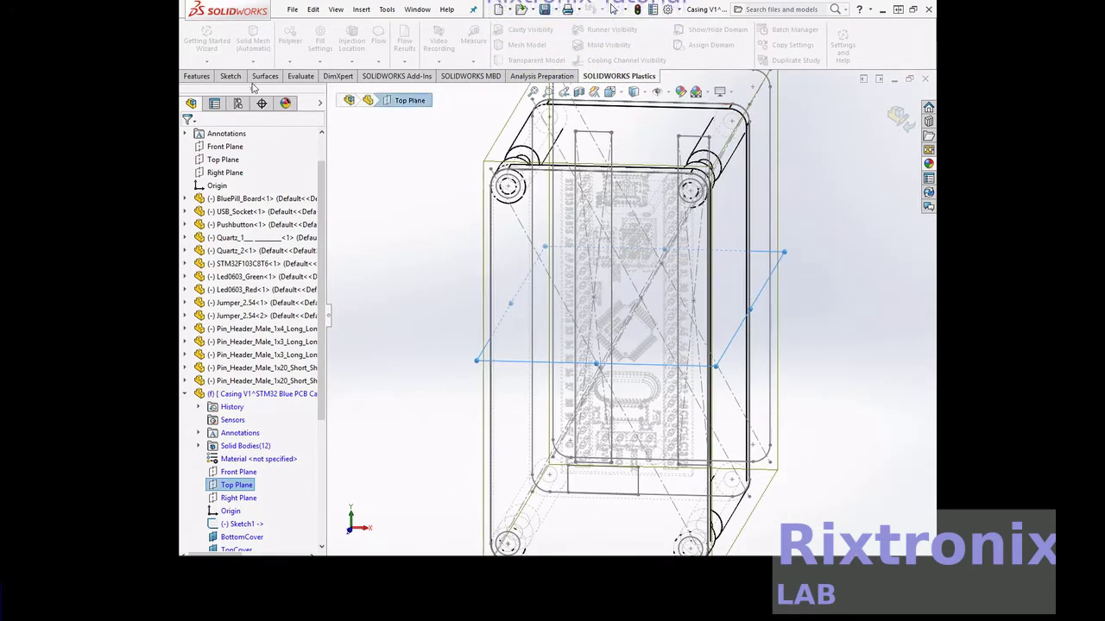
click(205, 80)
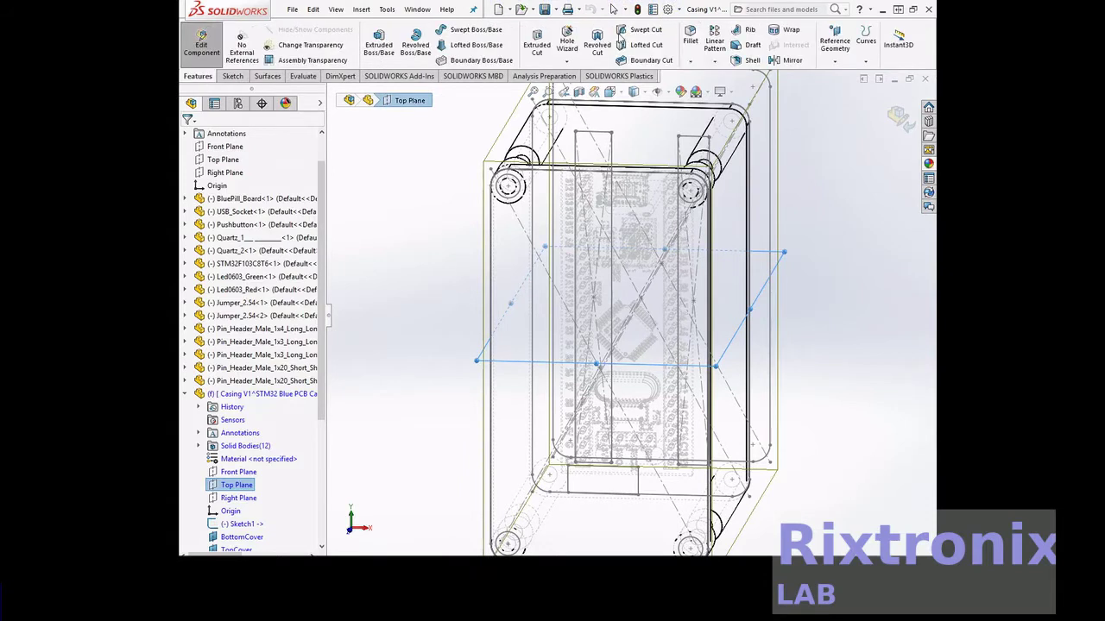
Step: Create Plane4 as a reference plane offset 40 mm from the casing's Top Plane
click(830, 63)
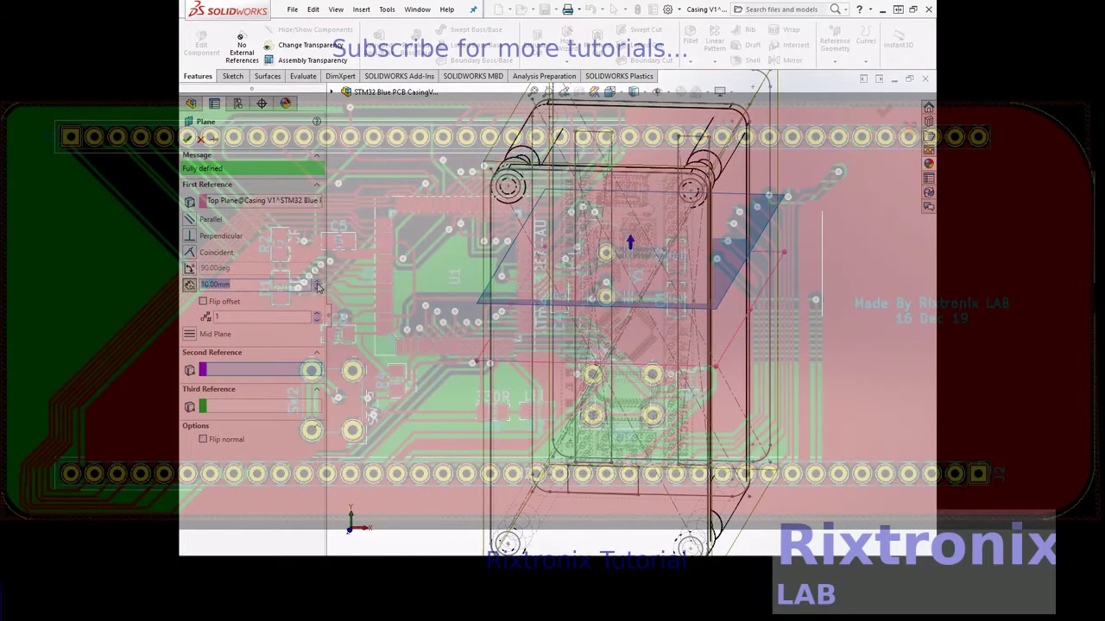
click(318, 283)
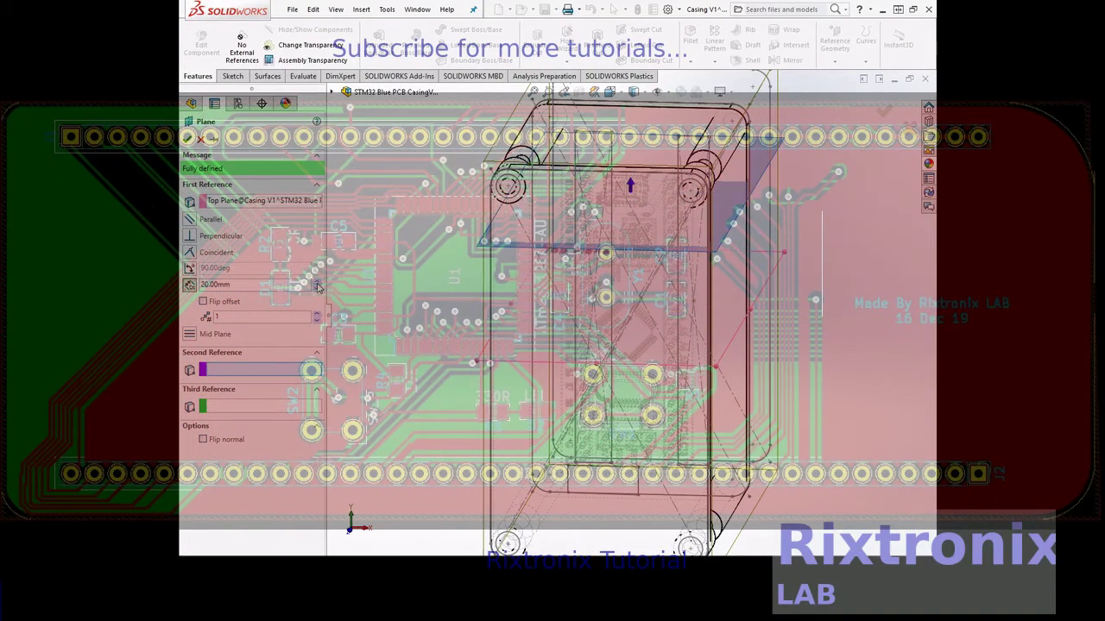
click(318, 283)
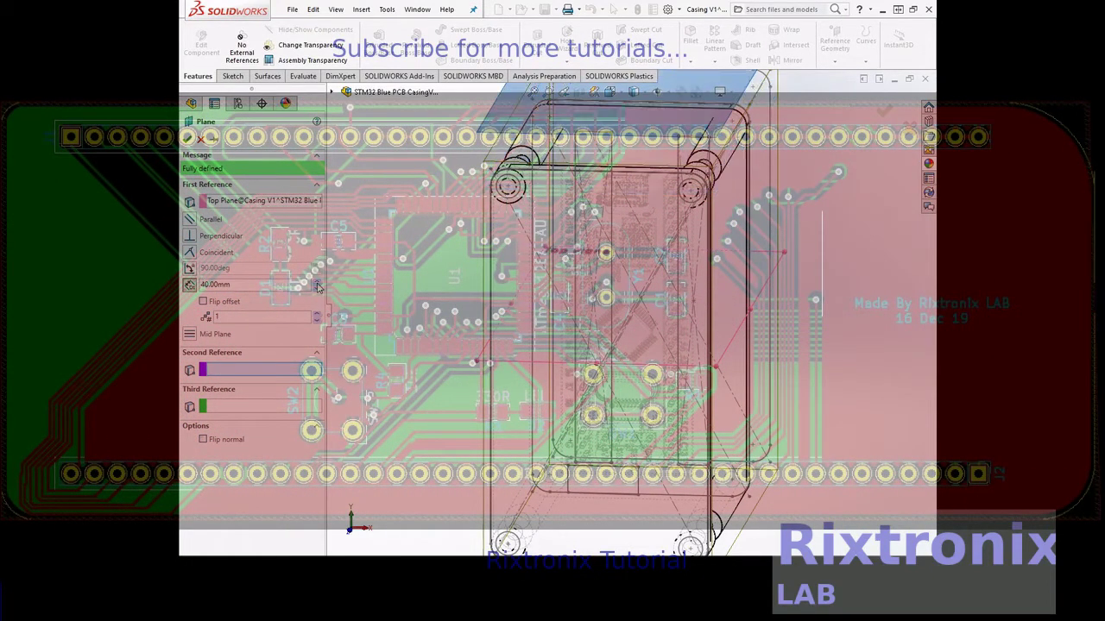
click(187, 139)
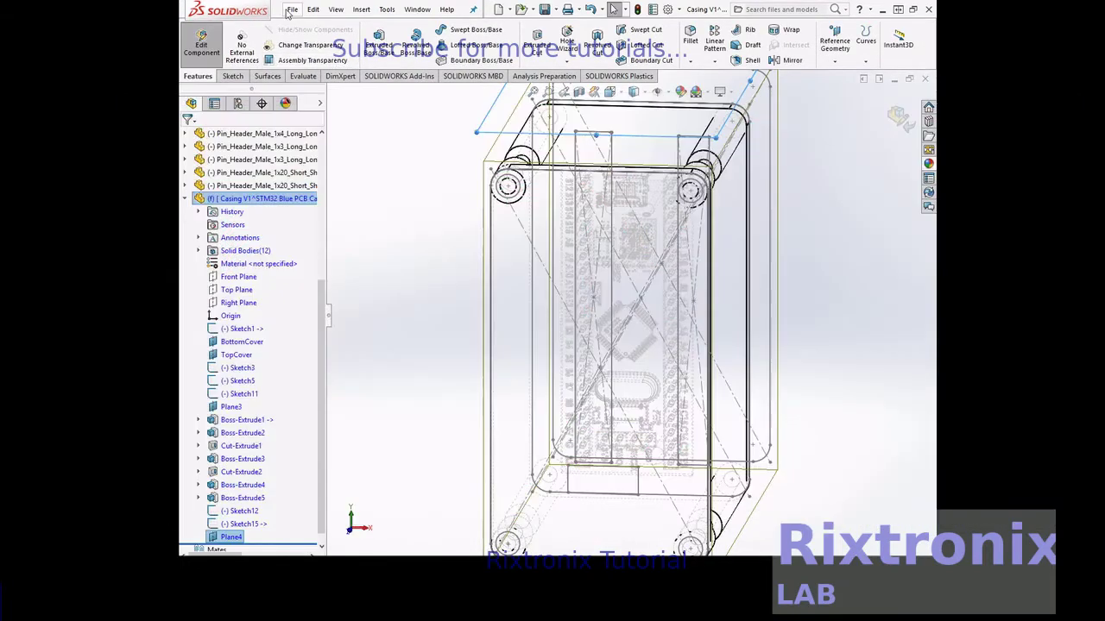
click(291, 10)
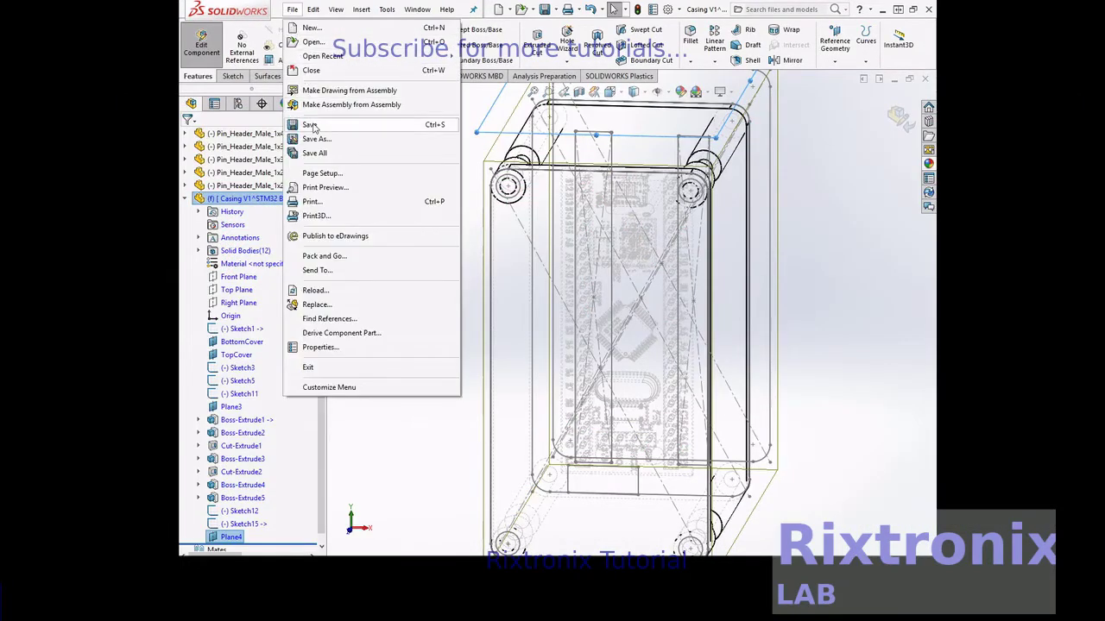
Step: Save the casing, view Plane4 face-on, then orbit the model slightly
click(316, 126)
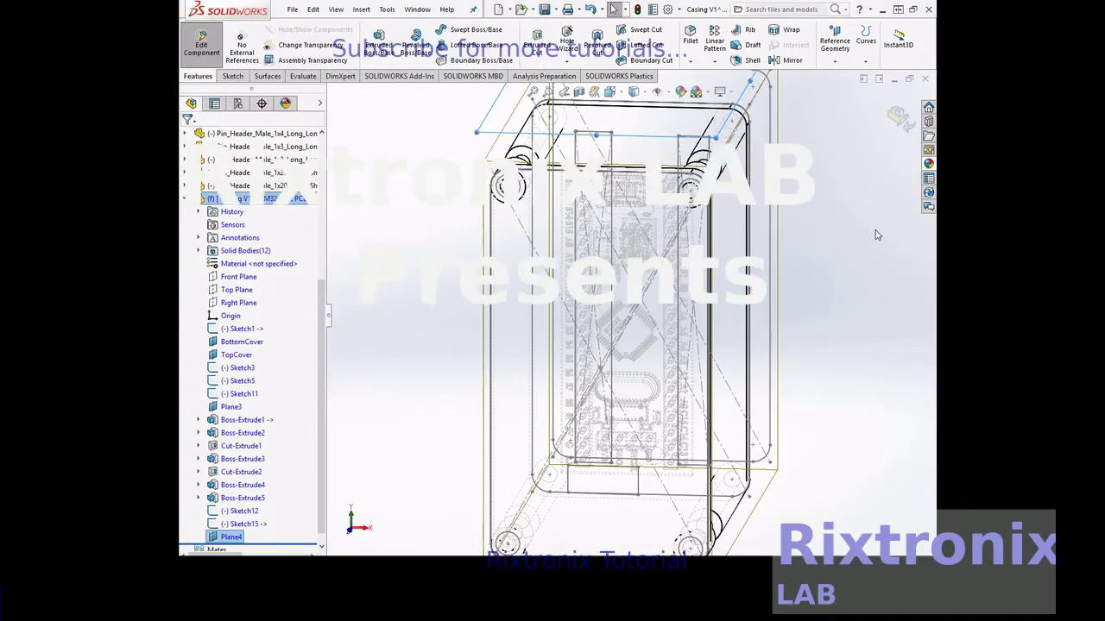
right_click(241, 536)
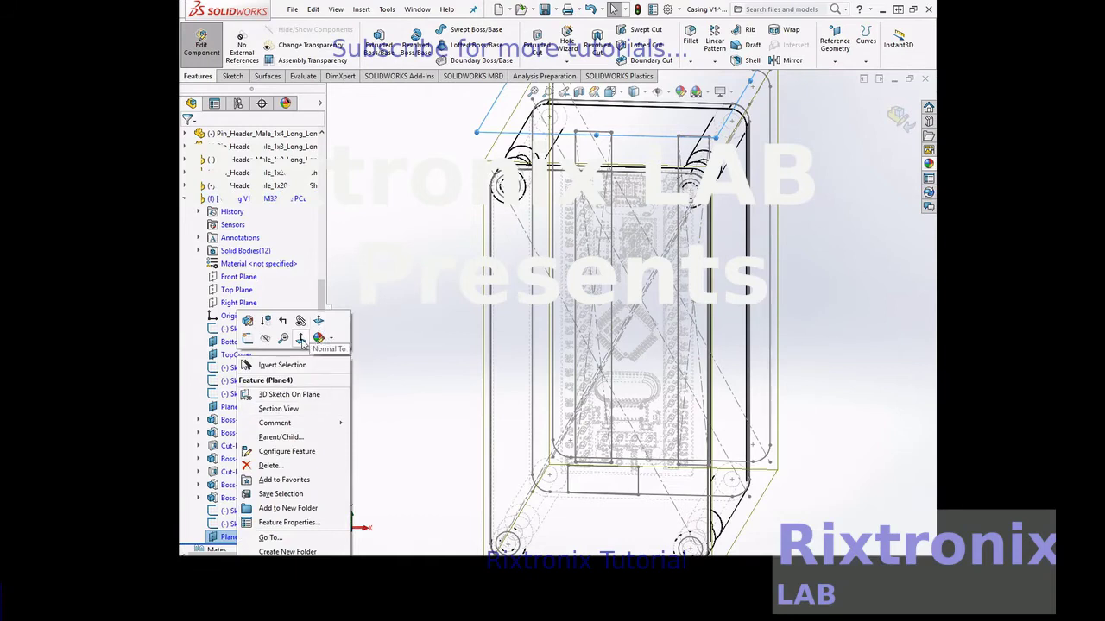
click(301, 341)
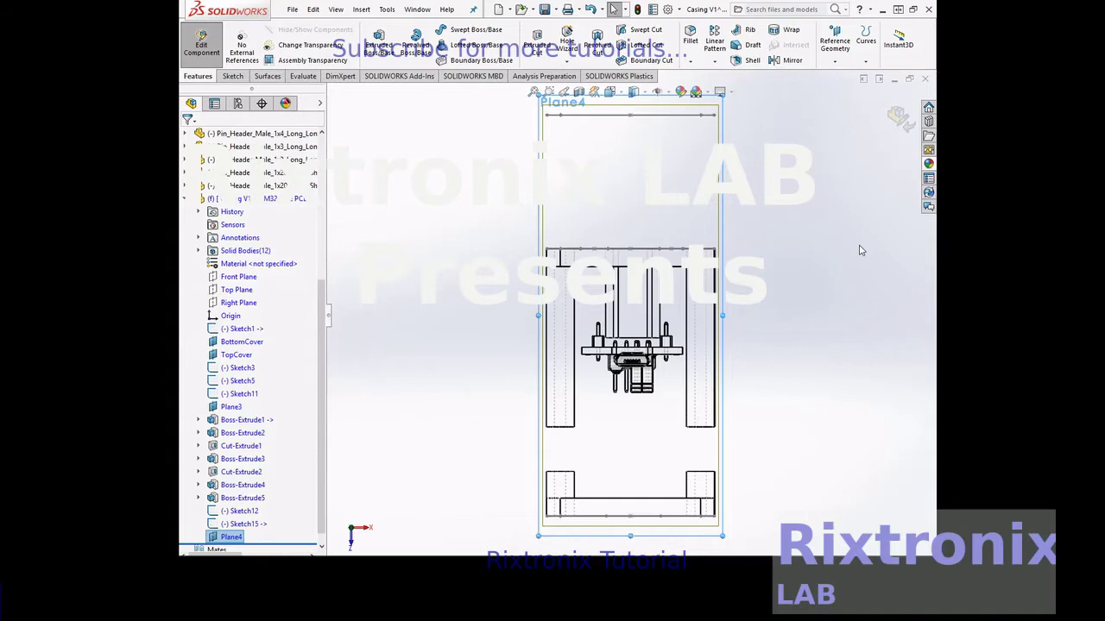
right_click(860, 251)
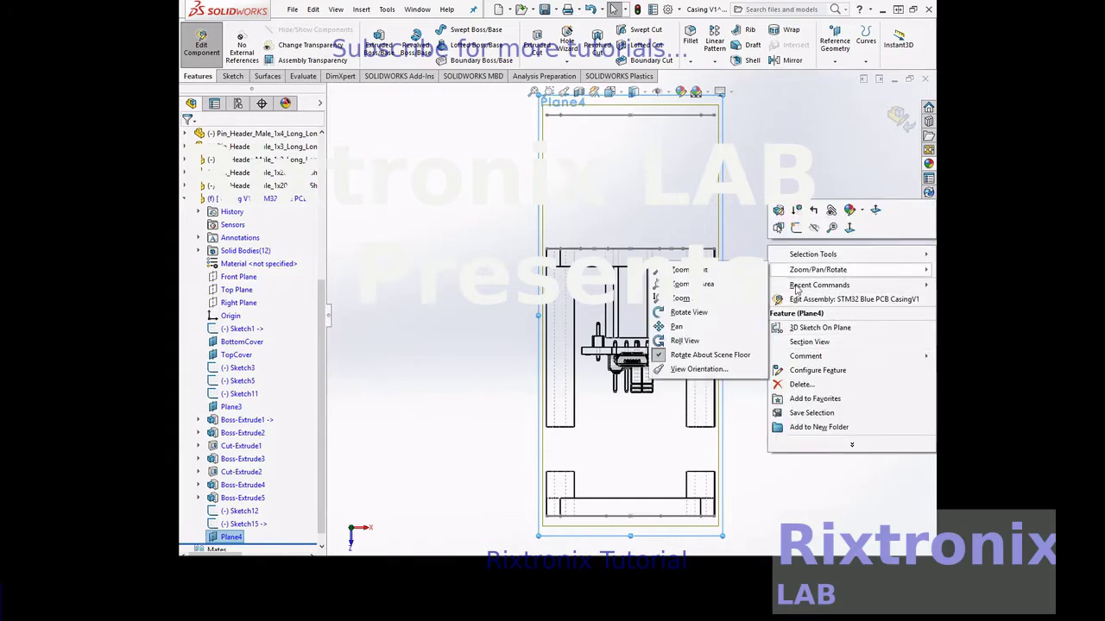
click(689, 311)
mouse_move(795, 302)
mouse_down()
mouse_move(775, 247)
mouse_move(781, 289)
mouse_move(797, 294)
mouse_up()
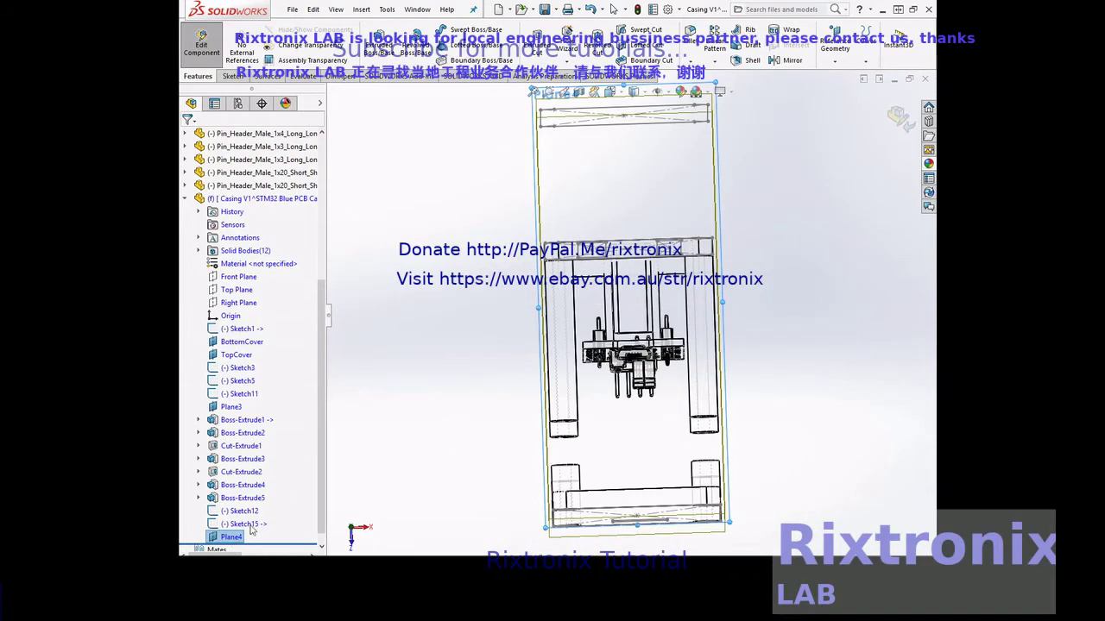
Step: Return to a Normal To view of Plane4 and zoom in on the USB socket
right_click(252, 532)
click(291, 363)
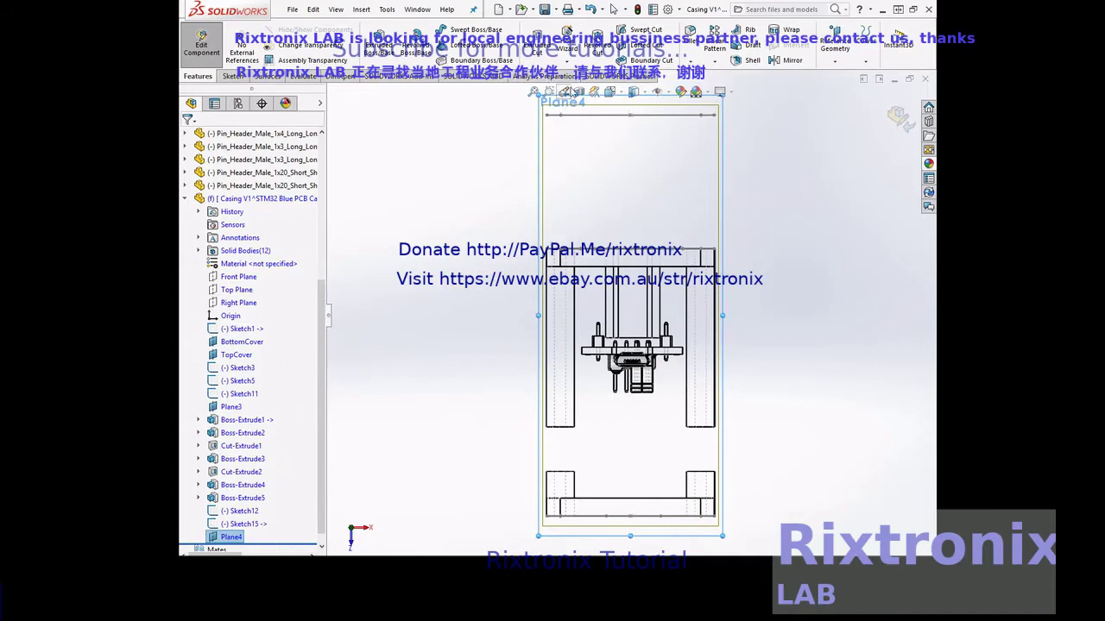
click(550, 92)
drag(588, 323, 670, 377)
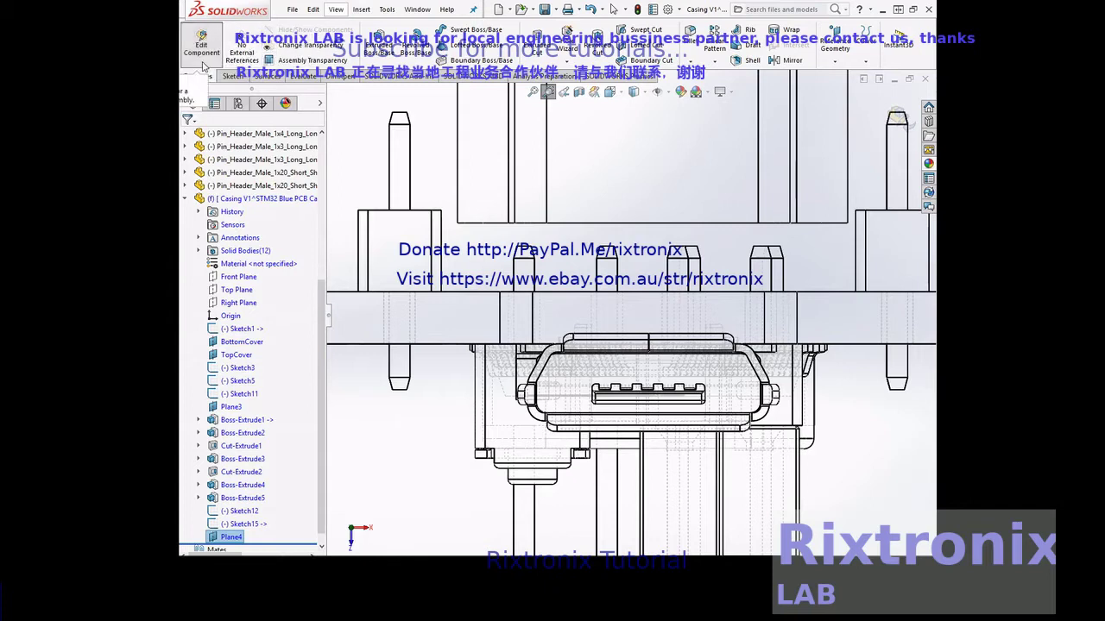
click(233, 78)
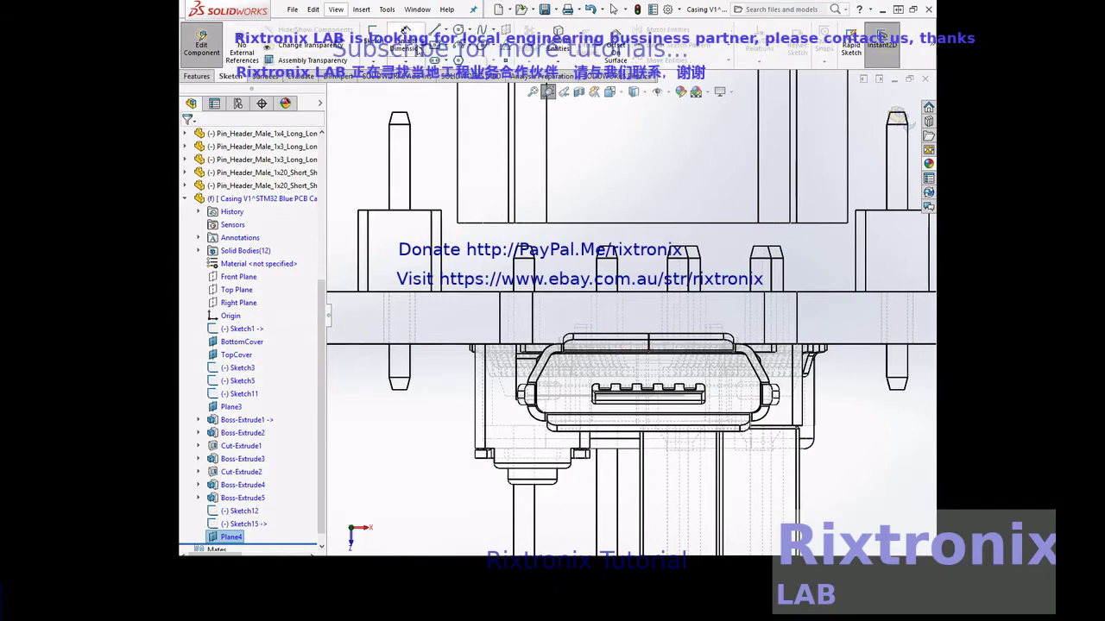
Step: Draw a closed four-line trapezoid around the micro USB socket
click(436, 30)
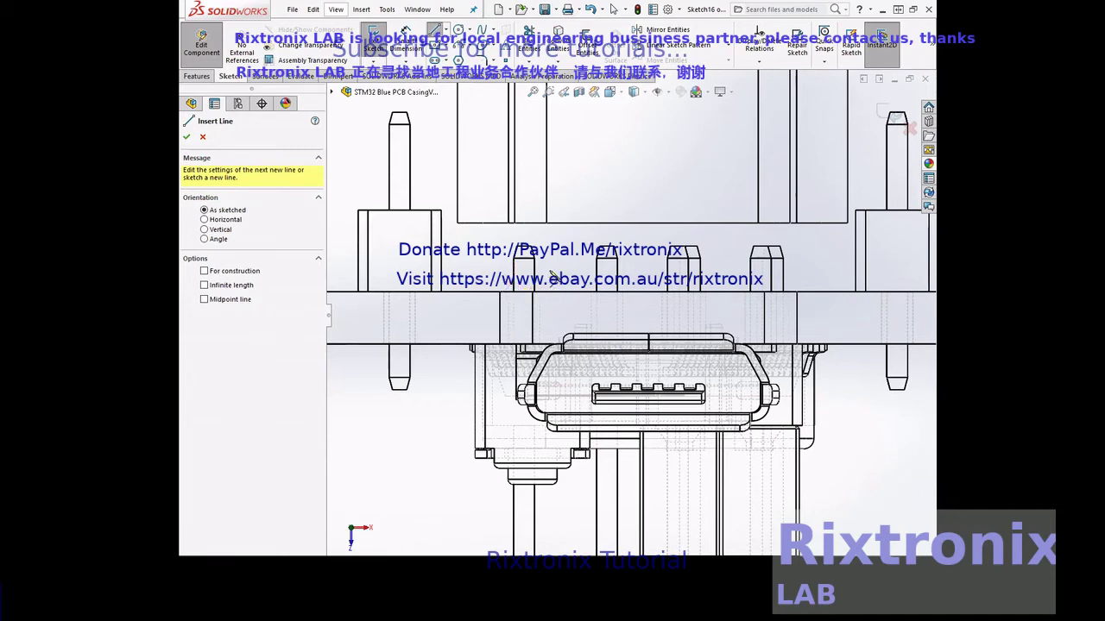
click(498, 278)
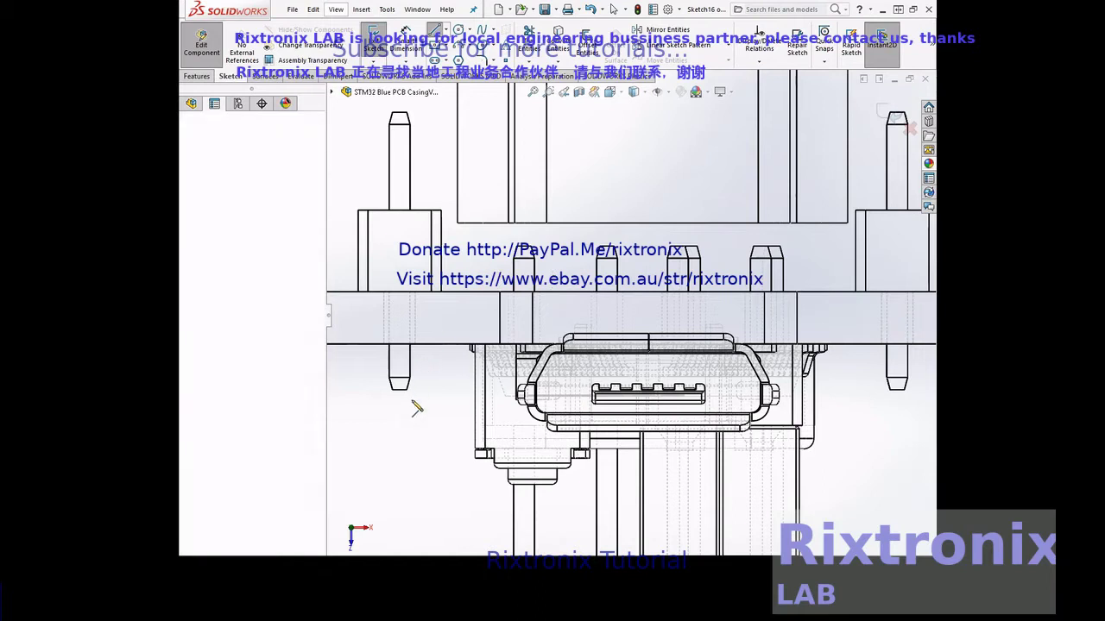
click(429, 472)
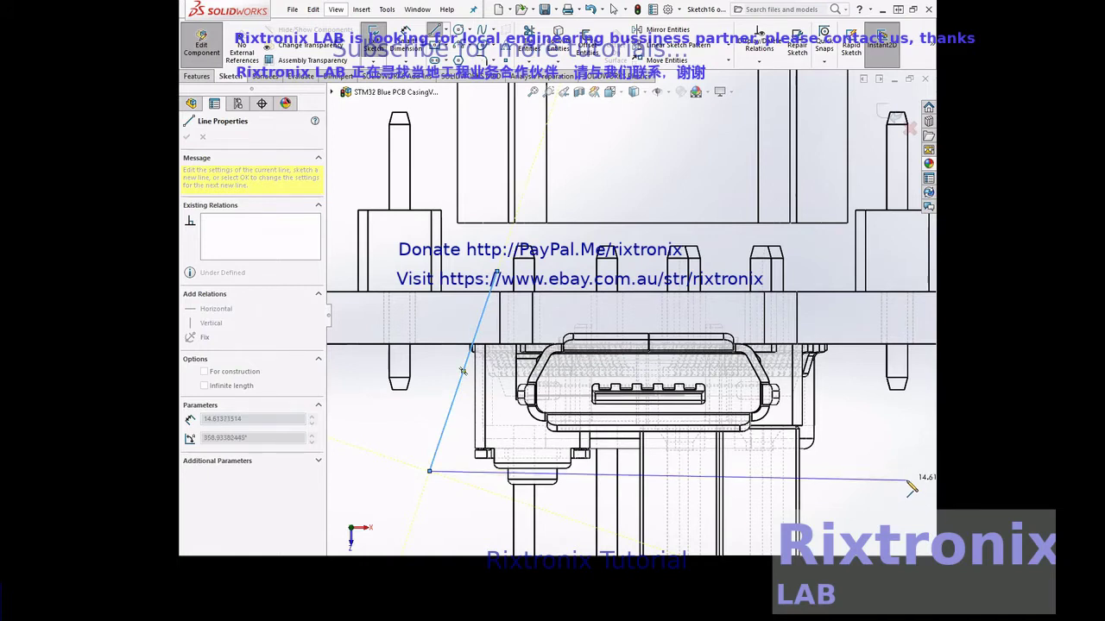
scroll(634, 311, up, 3)
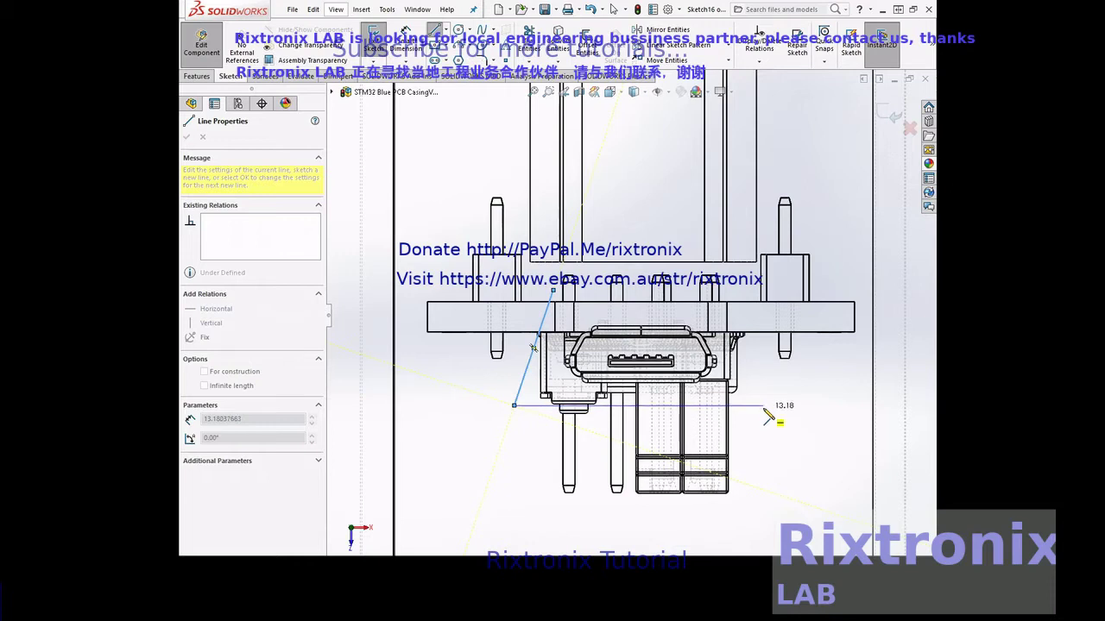
click(763, 404)
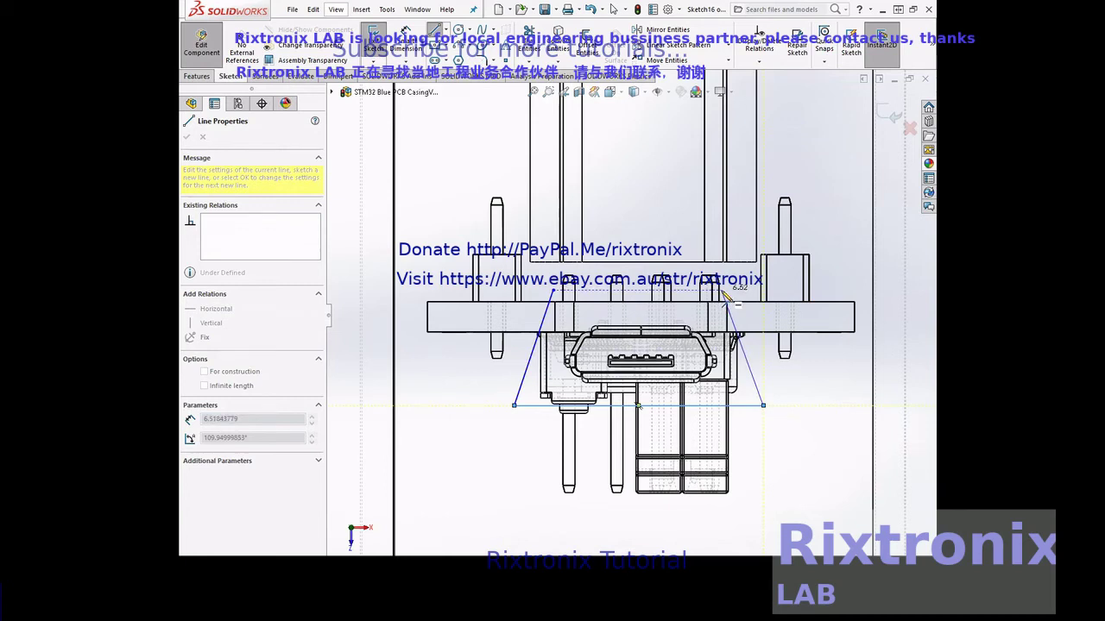
click(724, 292)
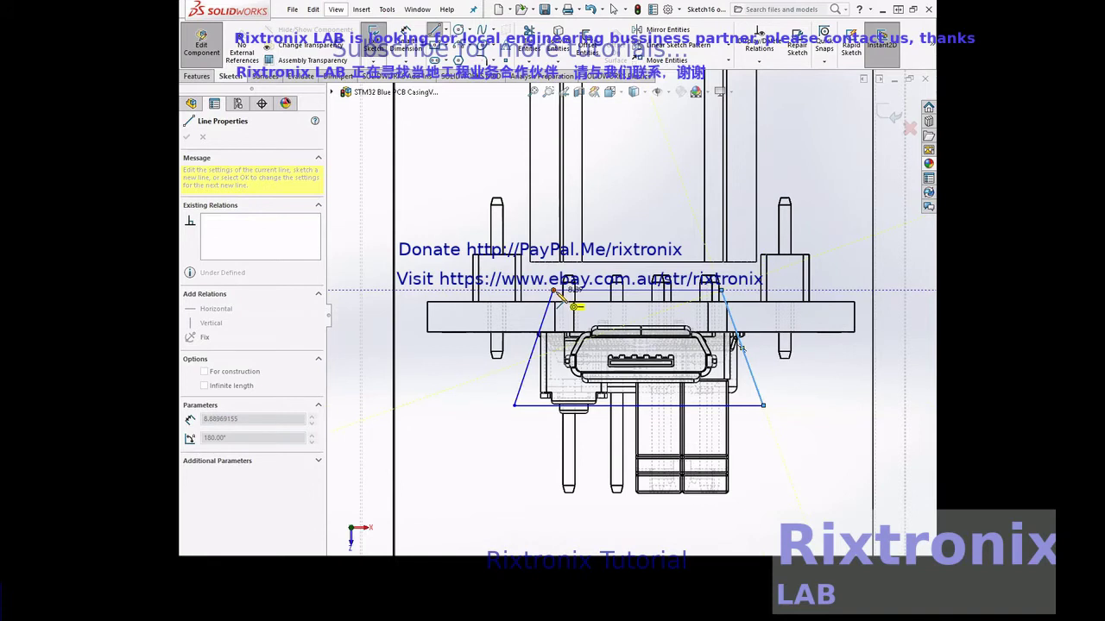
click(553, 293)
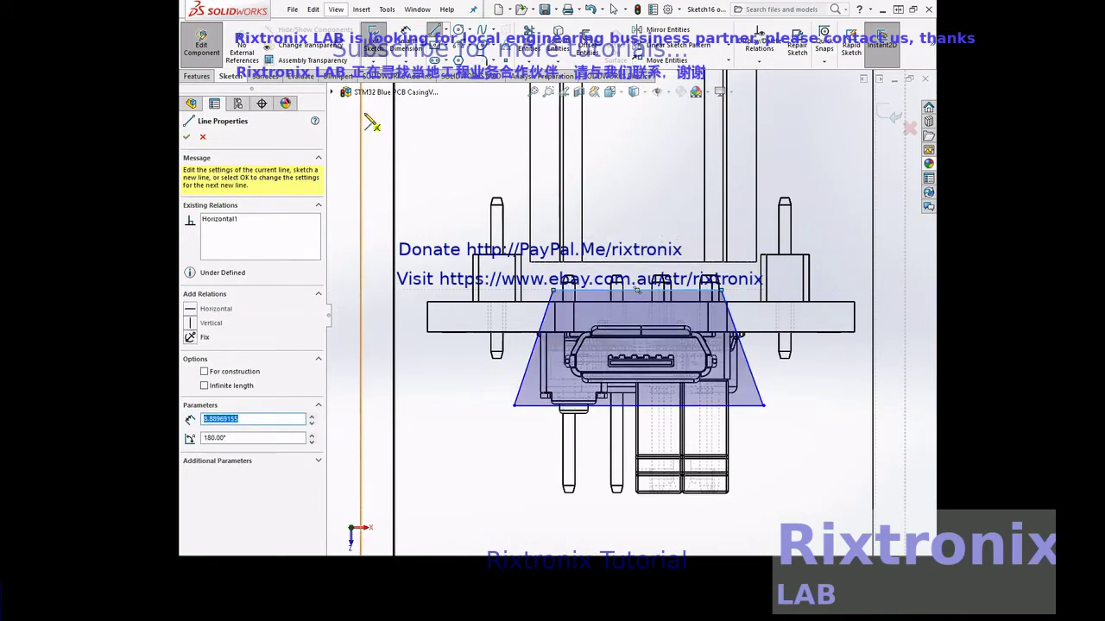
click(188, 138)
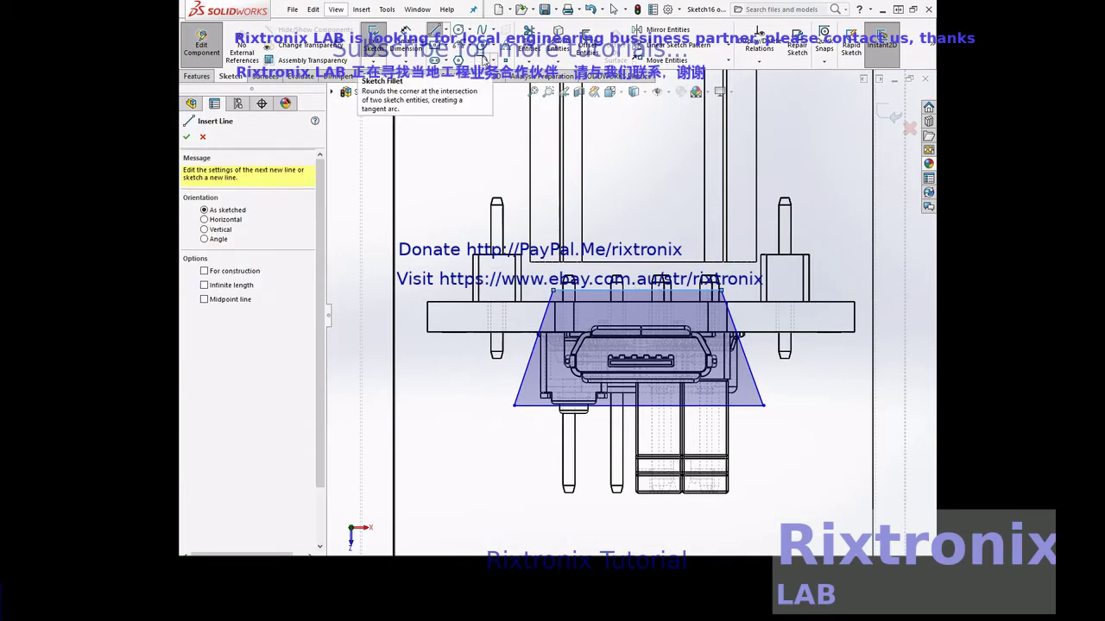
Step: Fillet all four trapezoid corners with a 0.20 mm radius
click(189, 137)
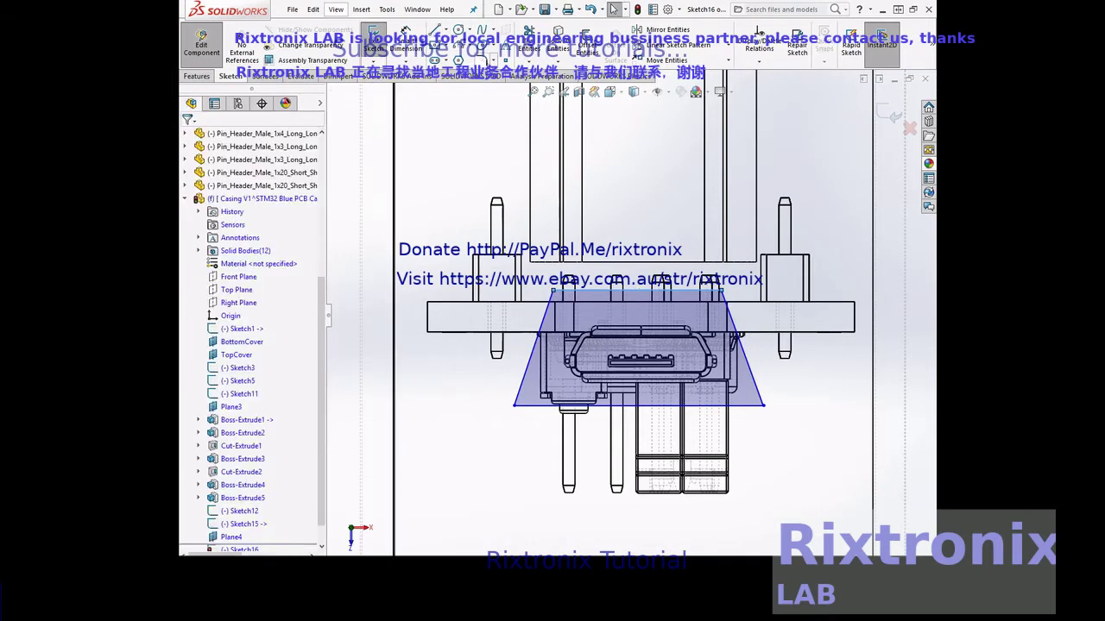
click(482, 61)
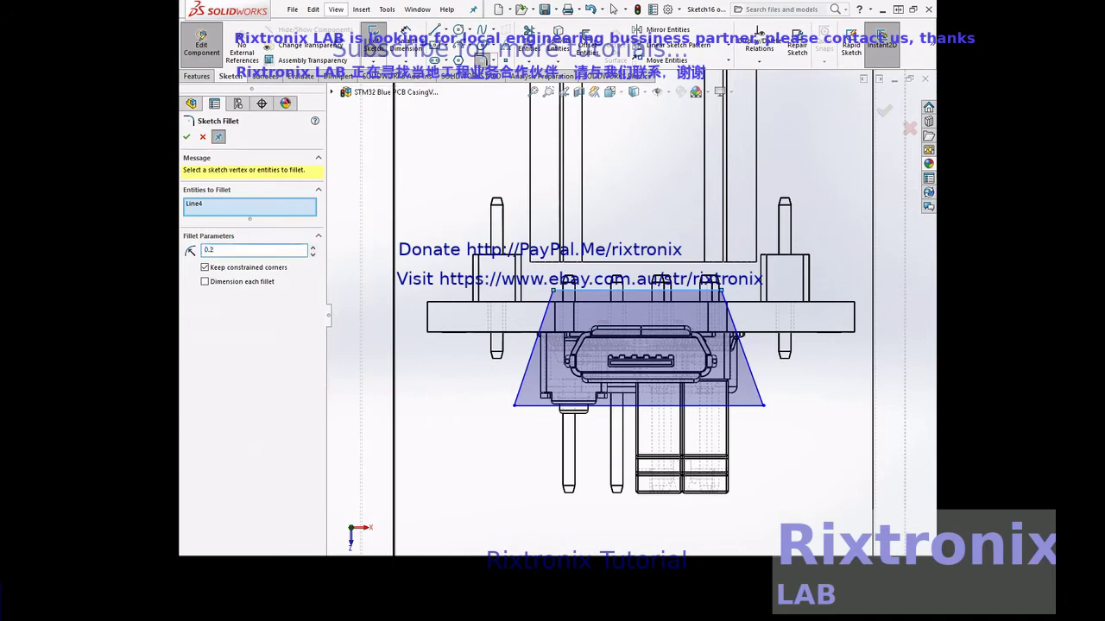
click(552, 291)
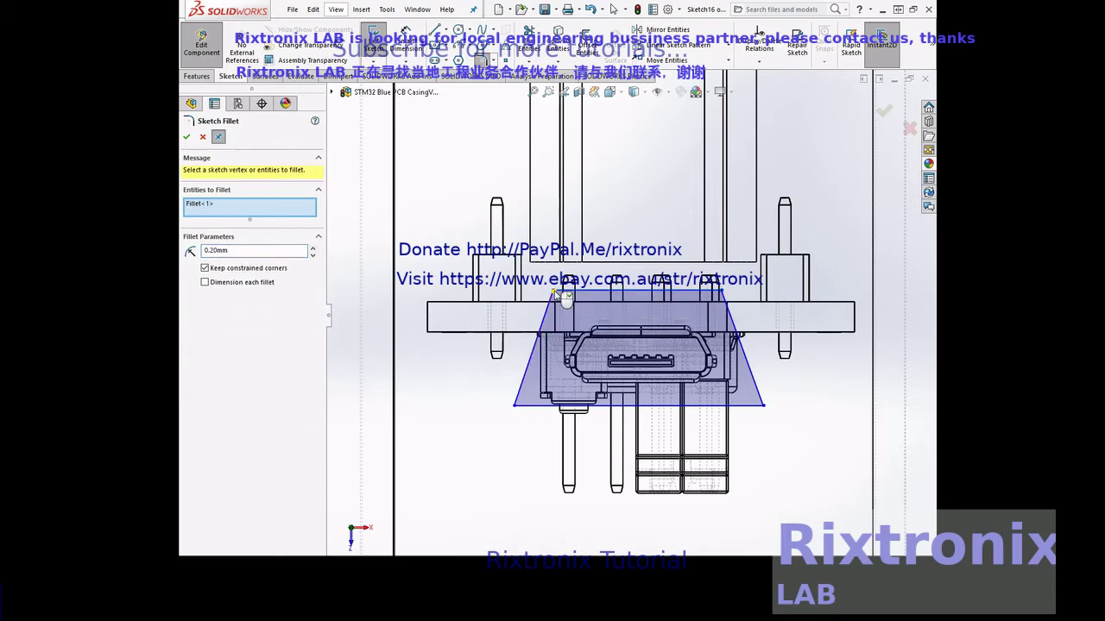
click(729, 294)
click(763, 406)
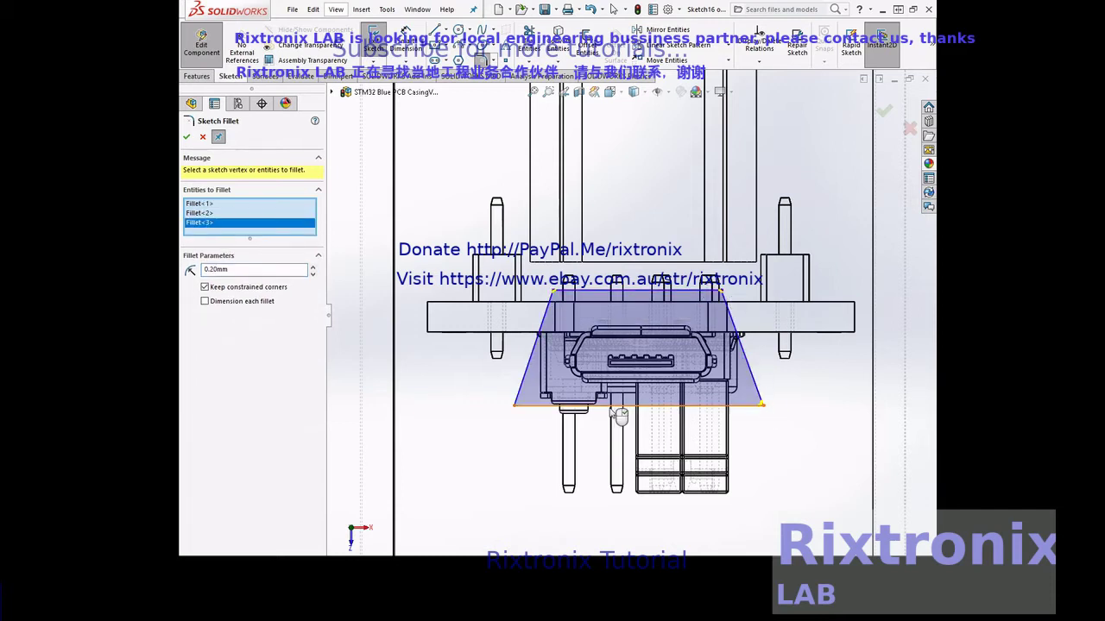
click(517, 406)
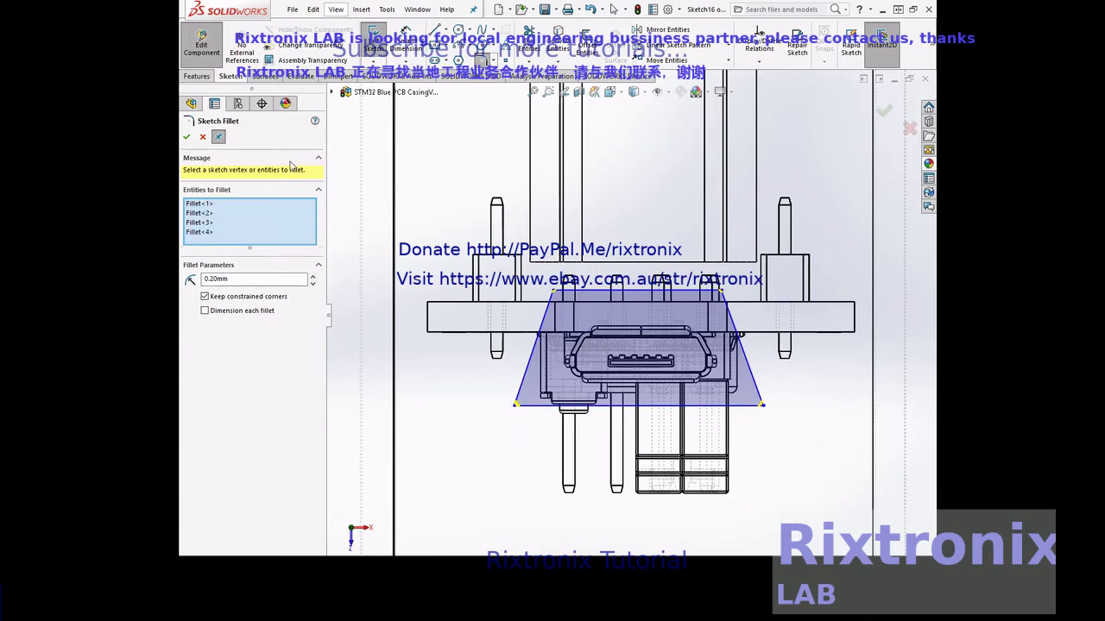
click(186, 137)
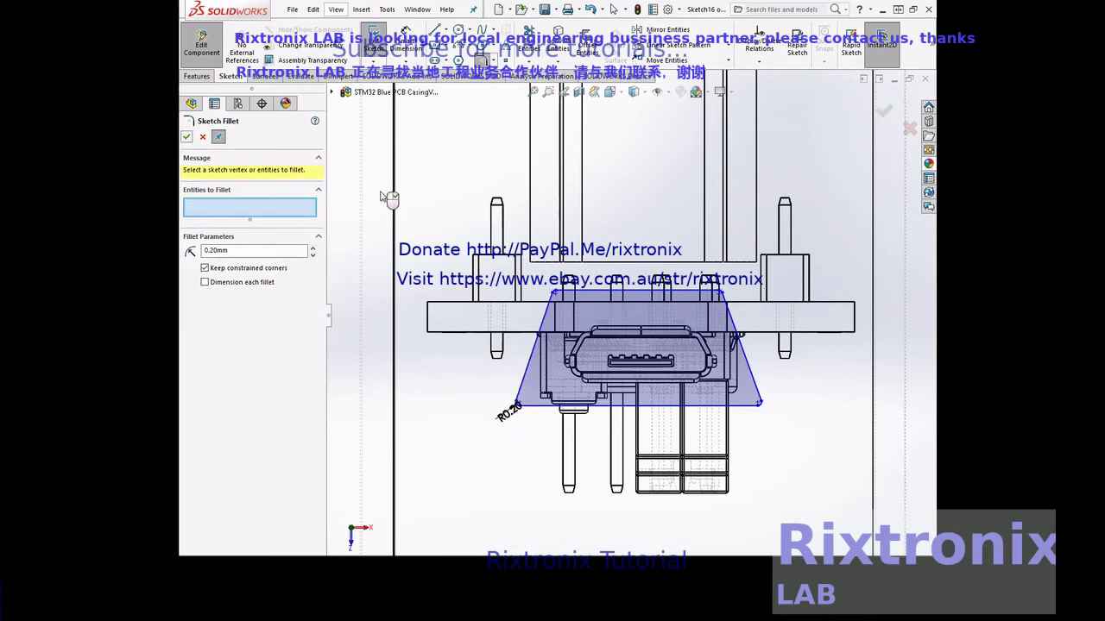
Step: Save all modified documents, rebuilding each before saving
click(292, 9)
click(319, 121)
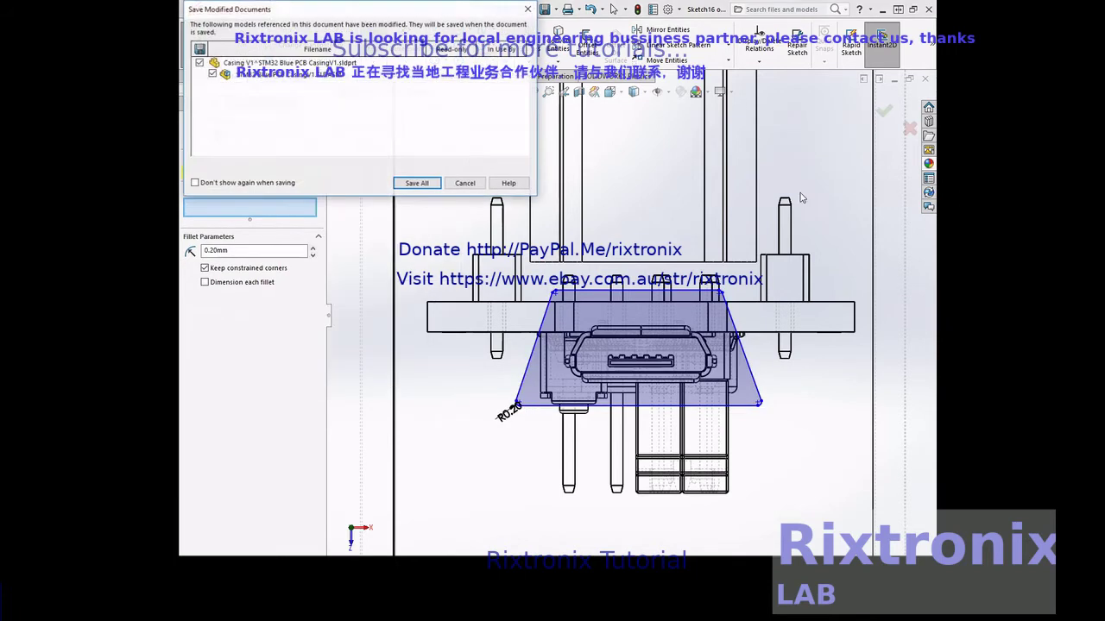
click(417, 183)
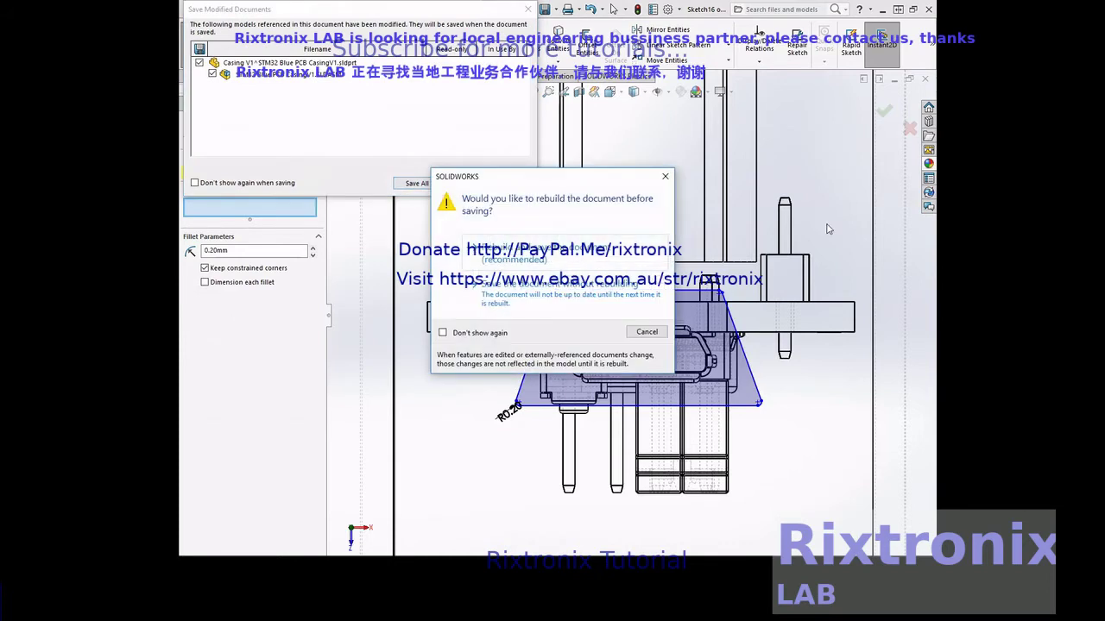
click(584, 258)
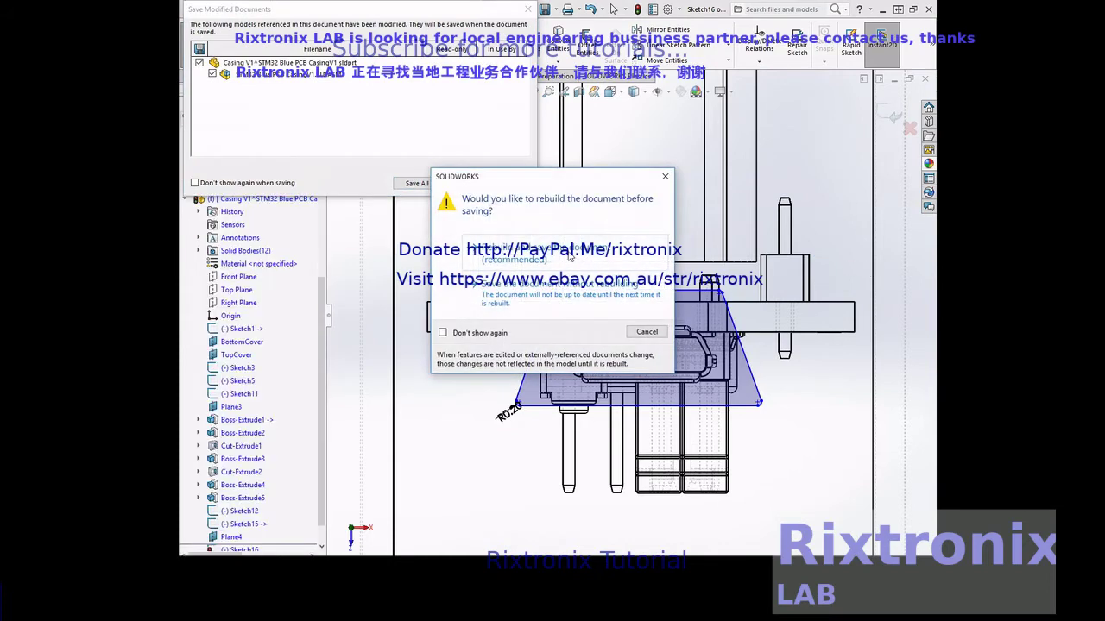
click(569, 257)
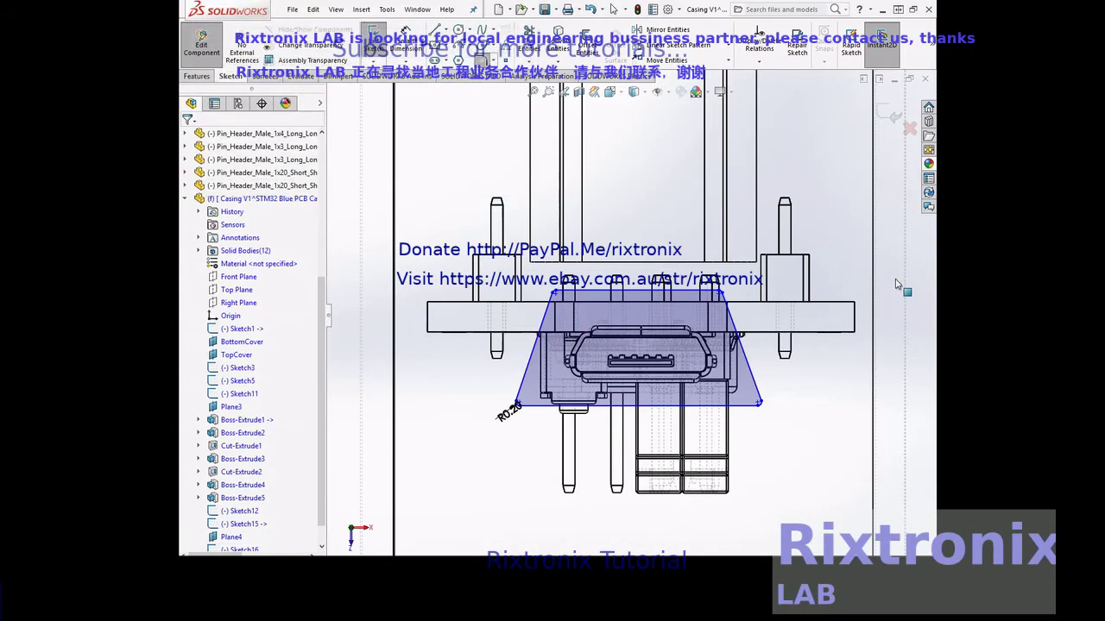
right_click(896, 296)
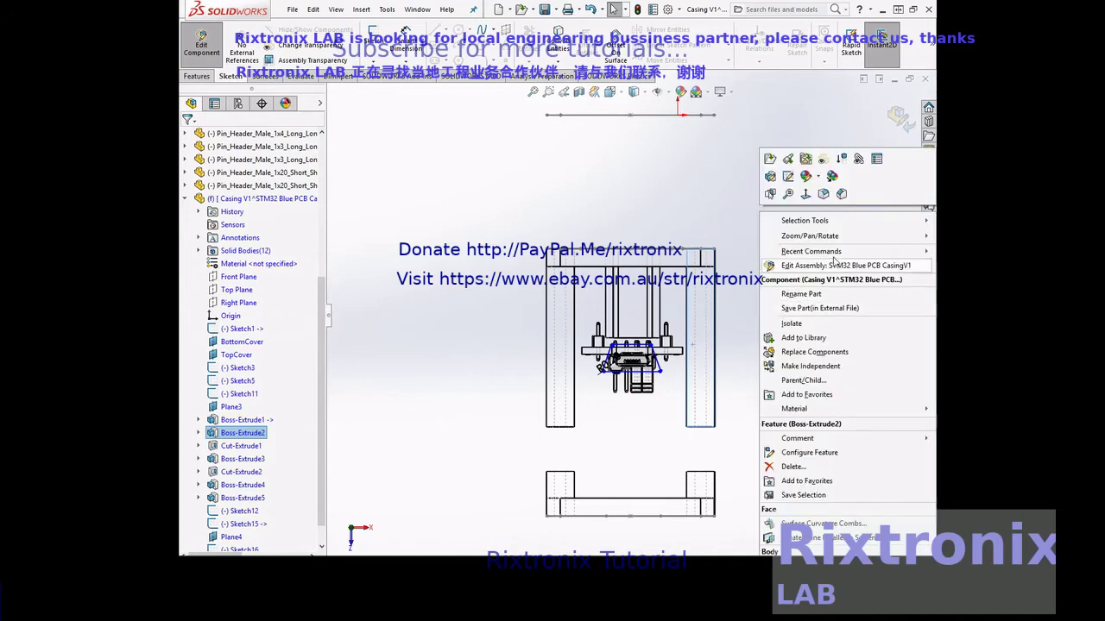
Step: Orbit the casing to an oblique view showing the whole enclosure and its slot sketches
mouse_move(810, 236)
click(682, 278)
mouse_move(782, 337)
mouse_down()
mouse_move(771, 208)
mouse_move(779, 158)
mouse_move(789, 175)
mouse_move(779, 162)
mouse_move(520, 167)
mouse_move(530, 193)
mouse_up()
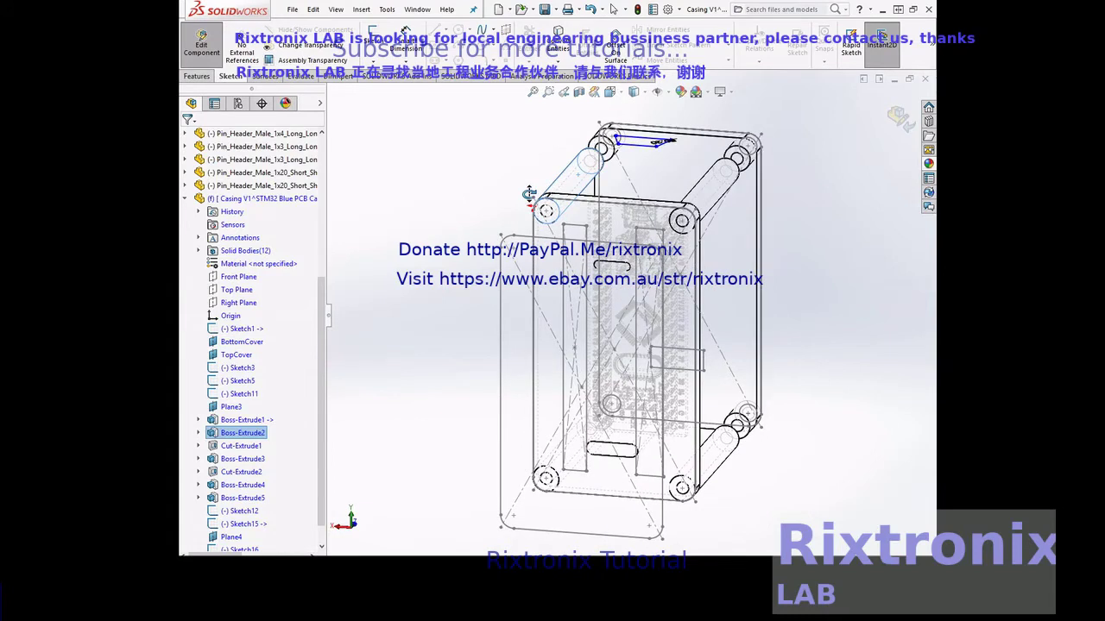
scroll(243, 422, down, 2)
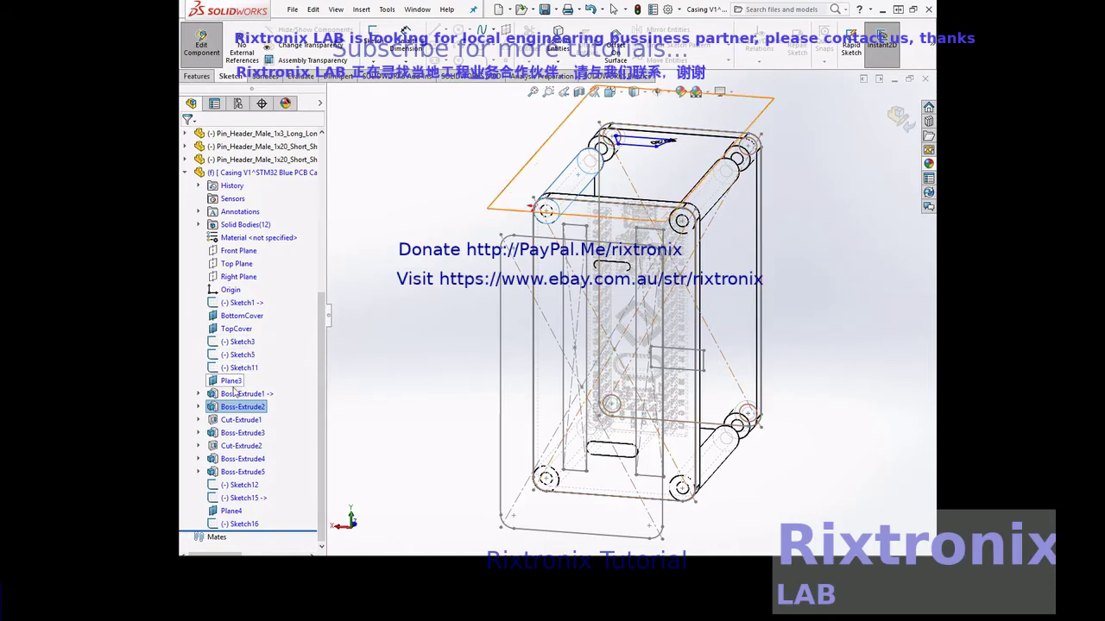
Step: Extrude-cut the two Sketch12 slots 10 mm into the casing in the reversed direction
click(243, 486)
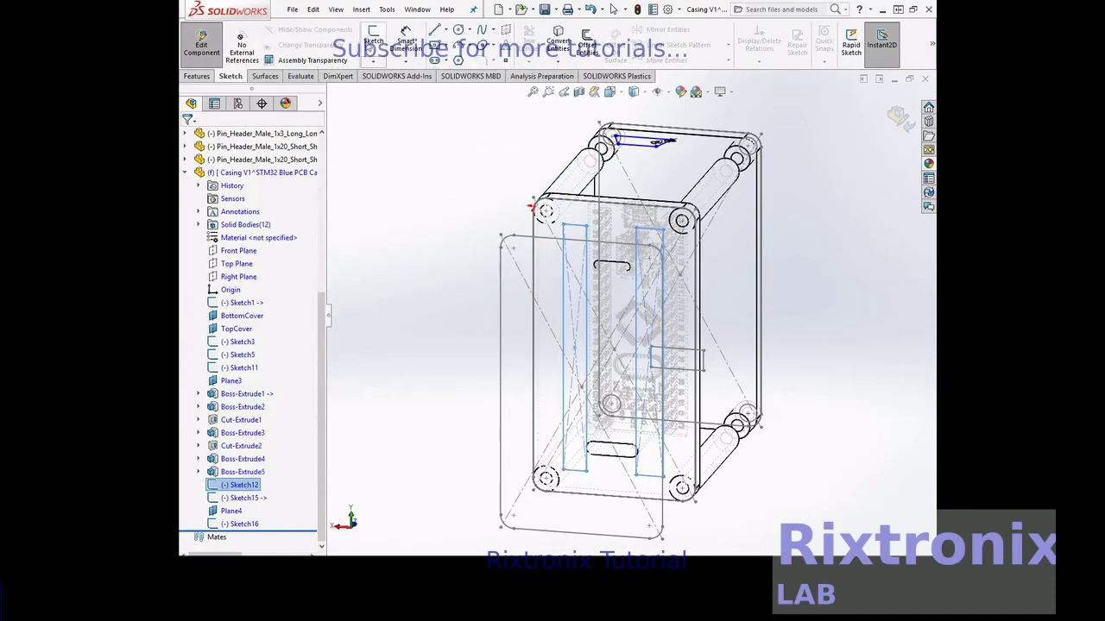
click(198, 76)
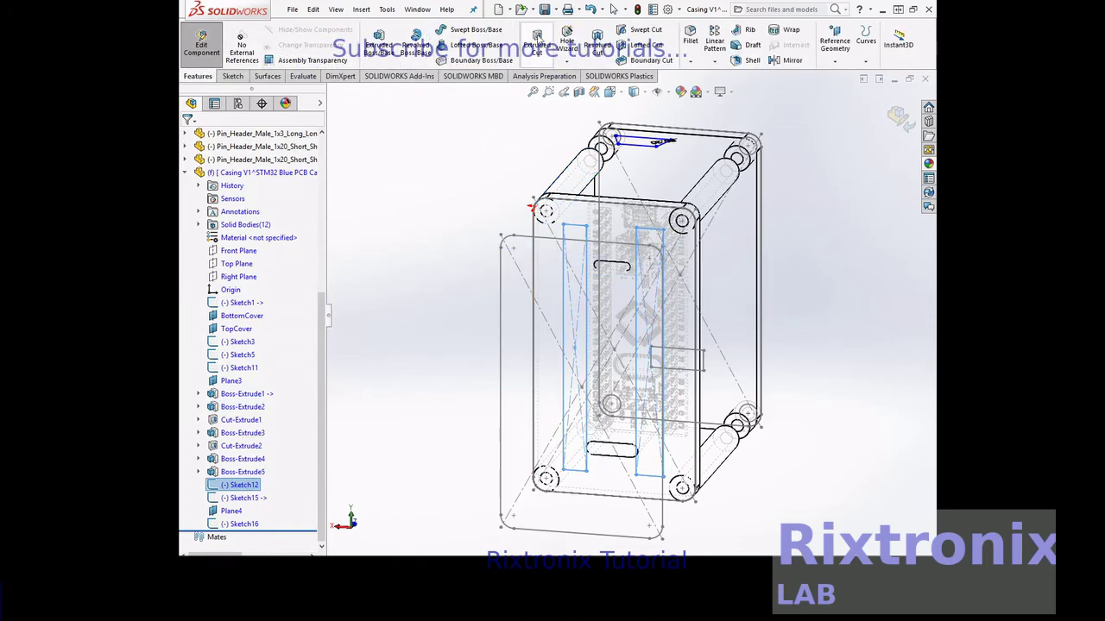
click(536, 39)
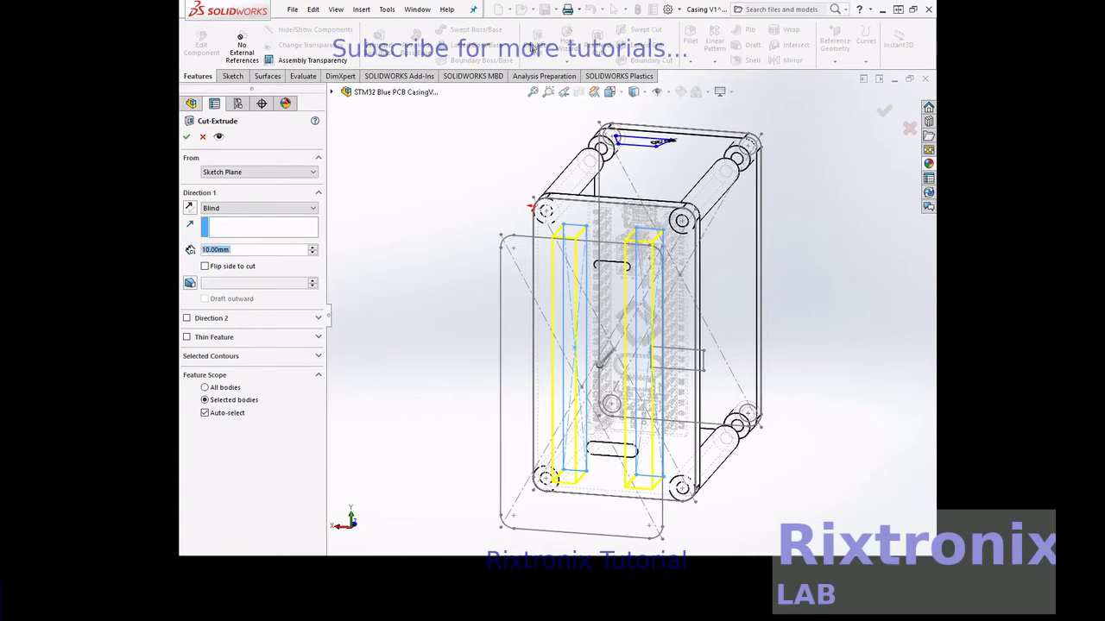
click(191, 209)
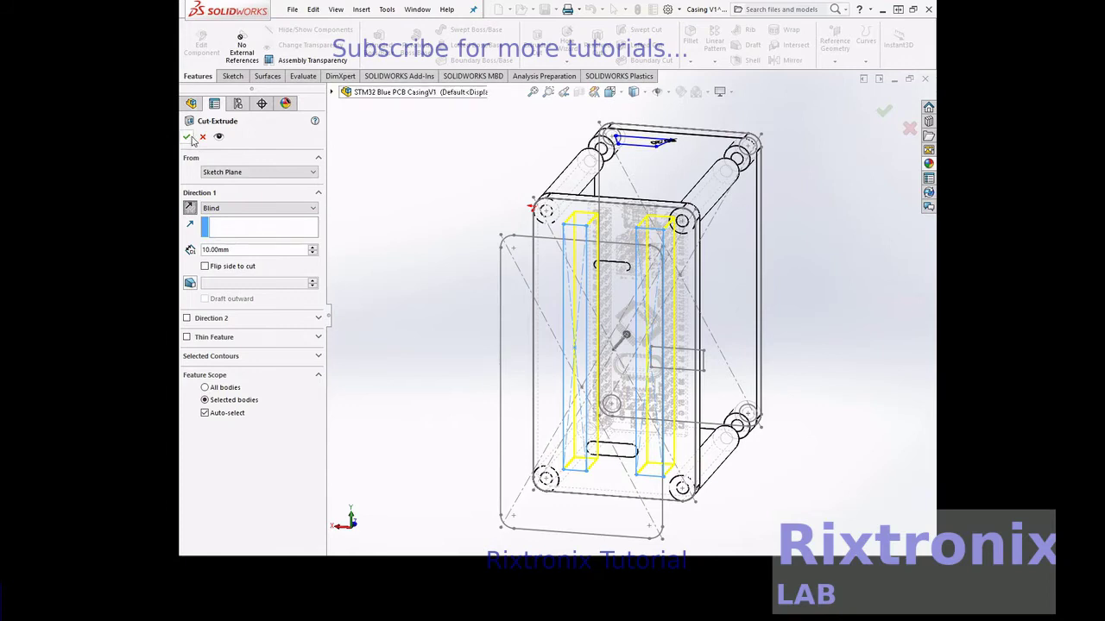
Step: Rotate the casing to a side view facing the Blue Pill board
right_click(803, 211)
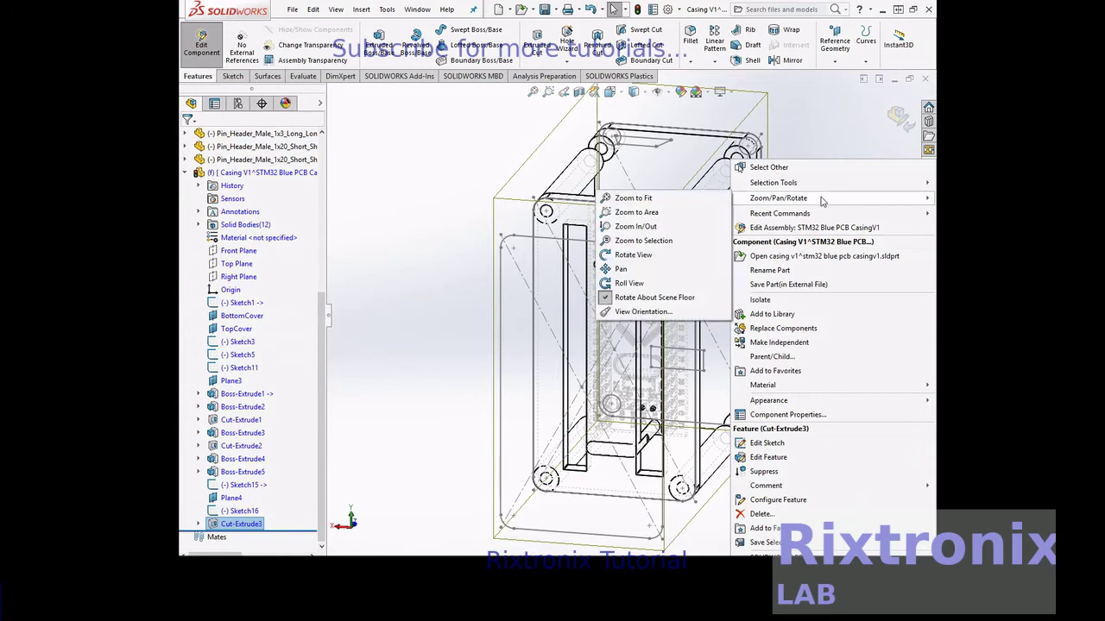
click(665, 255)
mouse_move(806, 225)
mouse_down()
mouse_move(826, 219)
mouse_move(825, 201)
mouse_move(802, 193)
mouse_move(654, 188)
mouse_move(497, 221)
mouse_move(468, 242)
mouse_move(525, 227)
mouse_move(558, 183)
mouse_move(507, 184)
mouse_move(477, 225)
mouse_move(505, 210)
mouse_up()
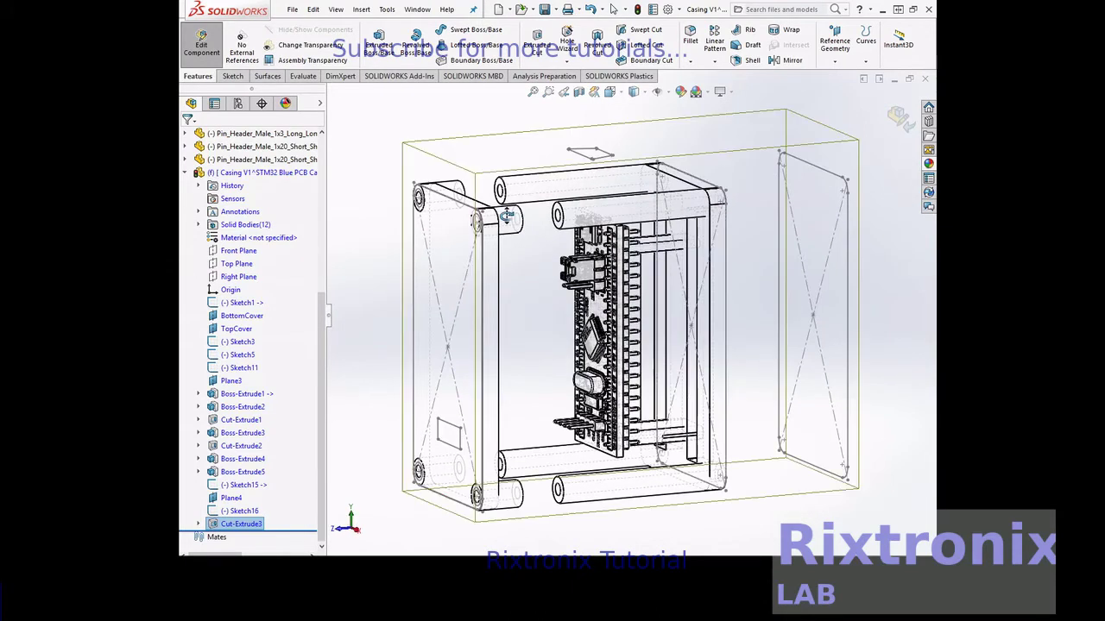
Step: Extrude Sketch5 into a reversed 10 mm surface, Surface-Extrude1
click(245, 357)
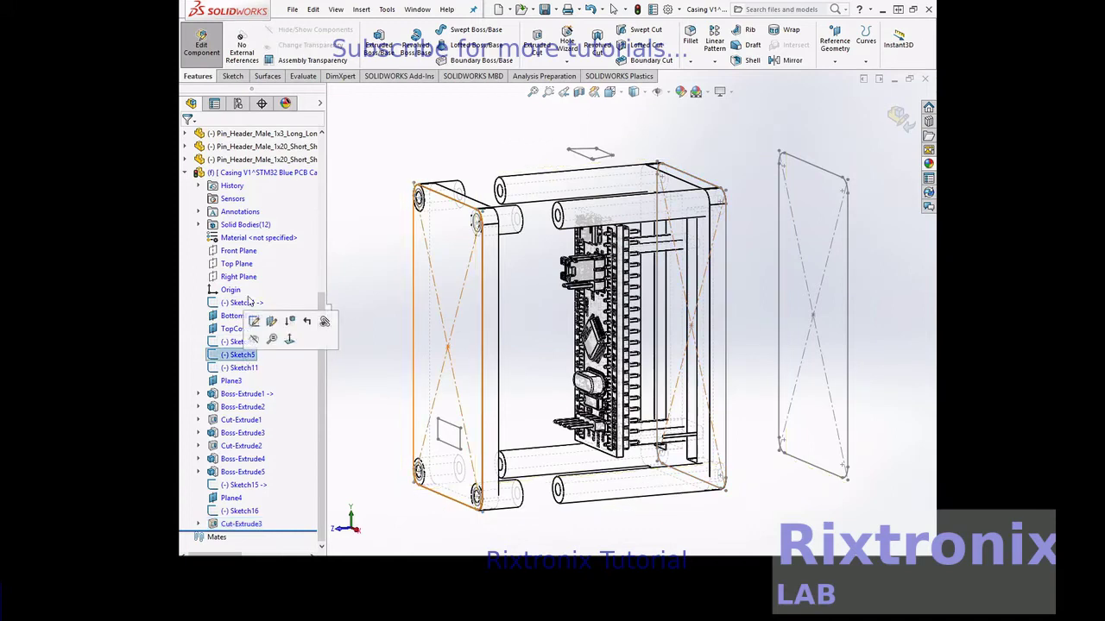
click(265, 78)
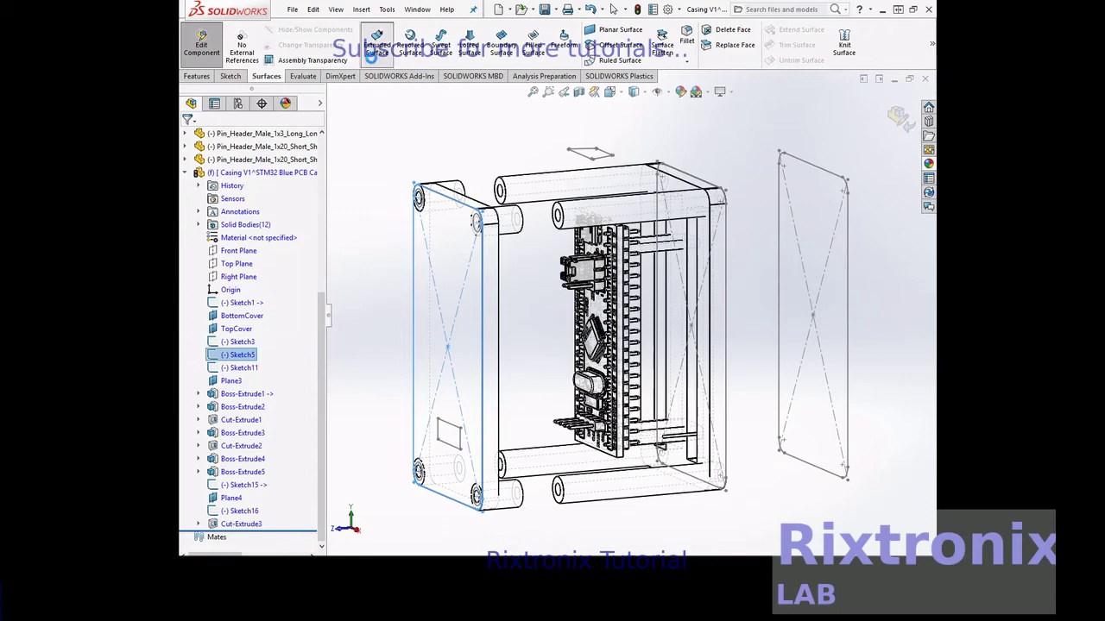
click(377, 44)
click(190, 208)
click(186, 139)
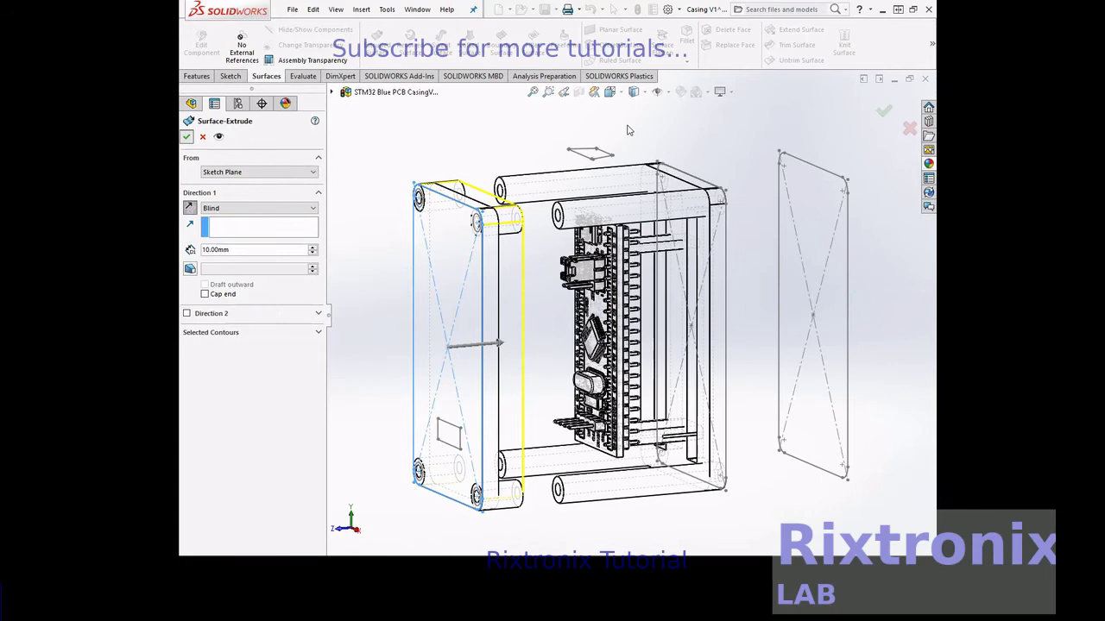
right_click(852, 115)
mouse_move(778, 150)
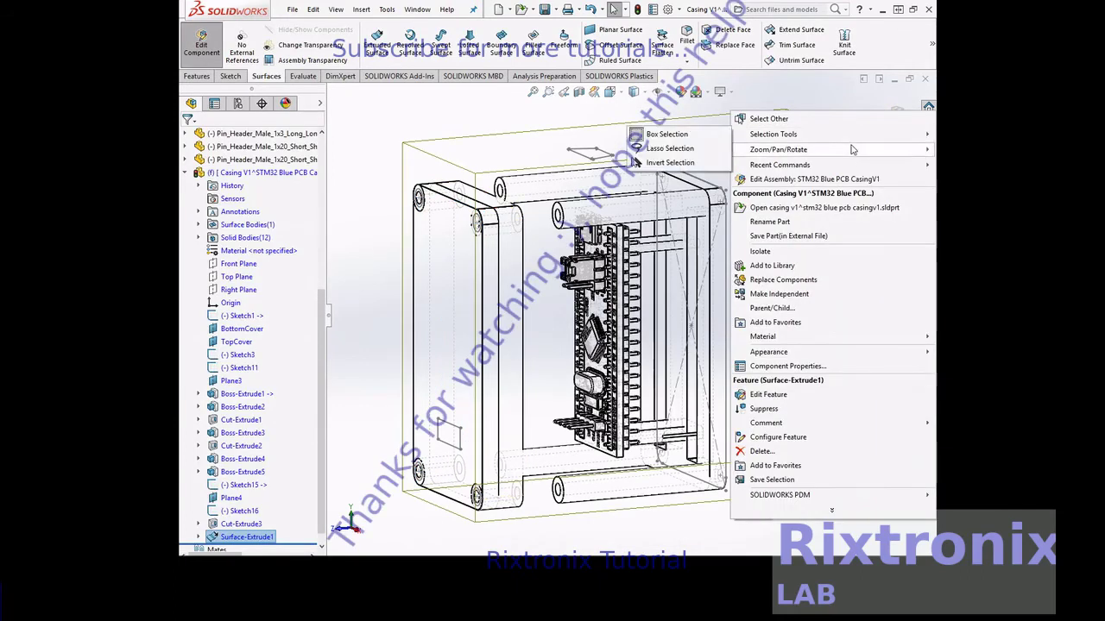
Step: Orbit to the casing's other end and extrude Sketch3 into a 40 mm blind surface
click(643, 209)
mouse_move(837, 228)
mouse_down()
mouse_move(761, 242)
mouse_move(826, 227)
mouse_move(803, 231)
mouse_up()
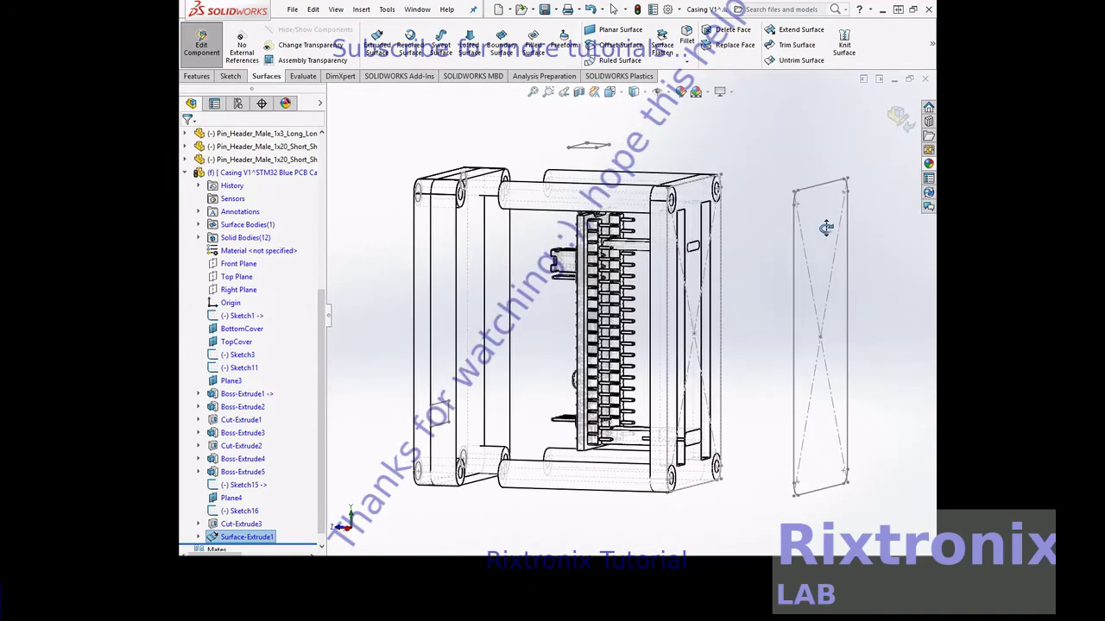
click(240, 357)
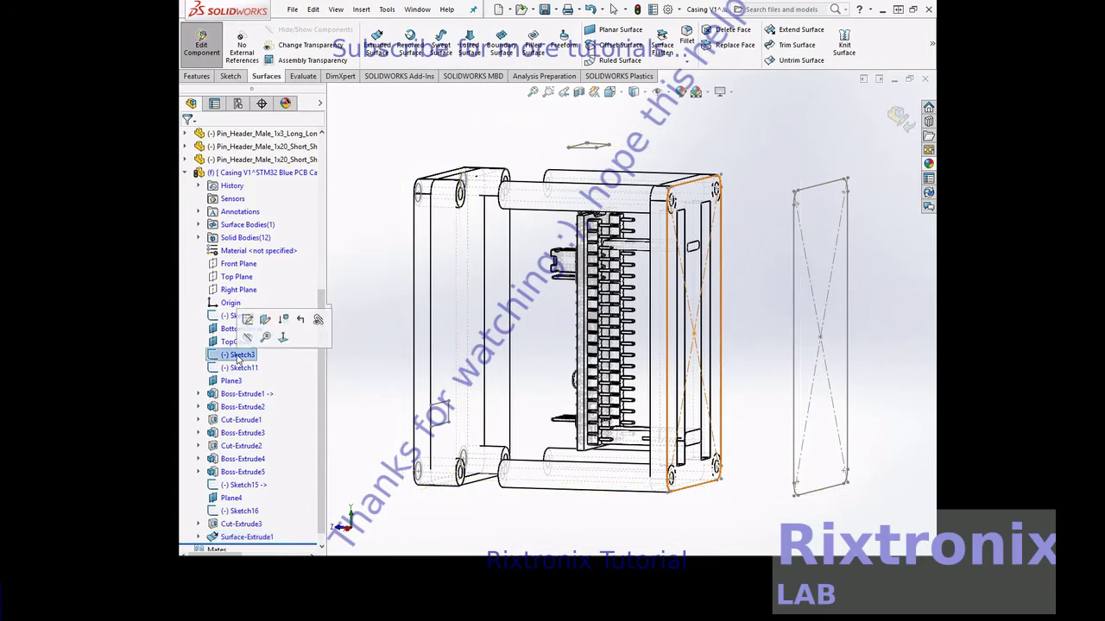
click(373, 42)
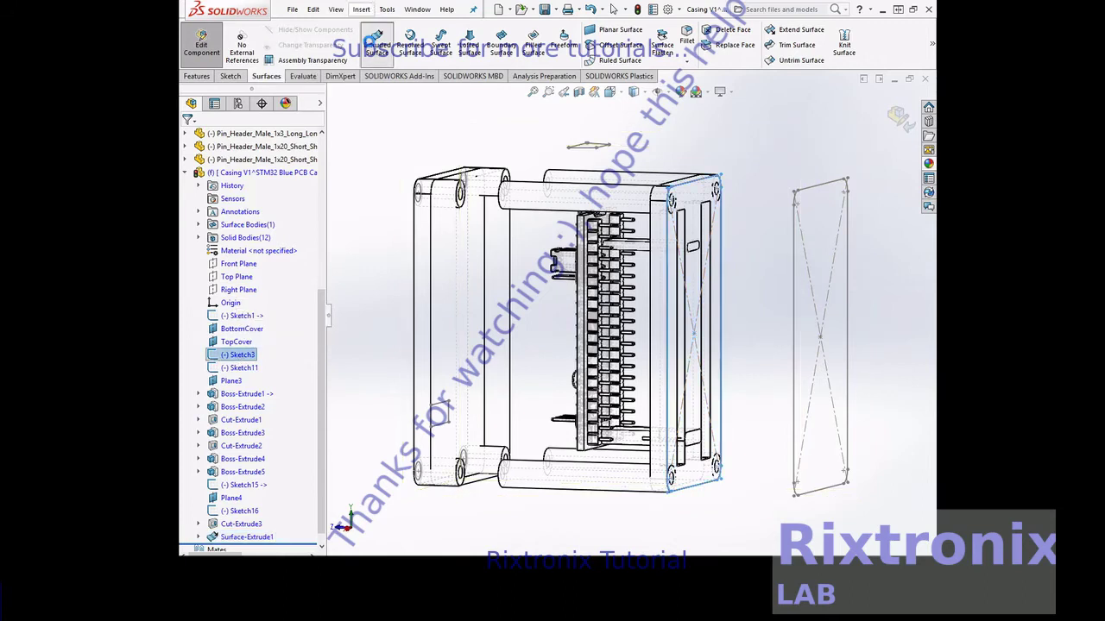
click(314, 248)
click(313, 248)
click(314, 248)
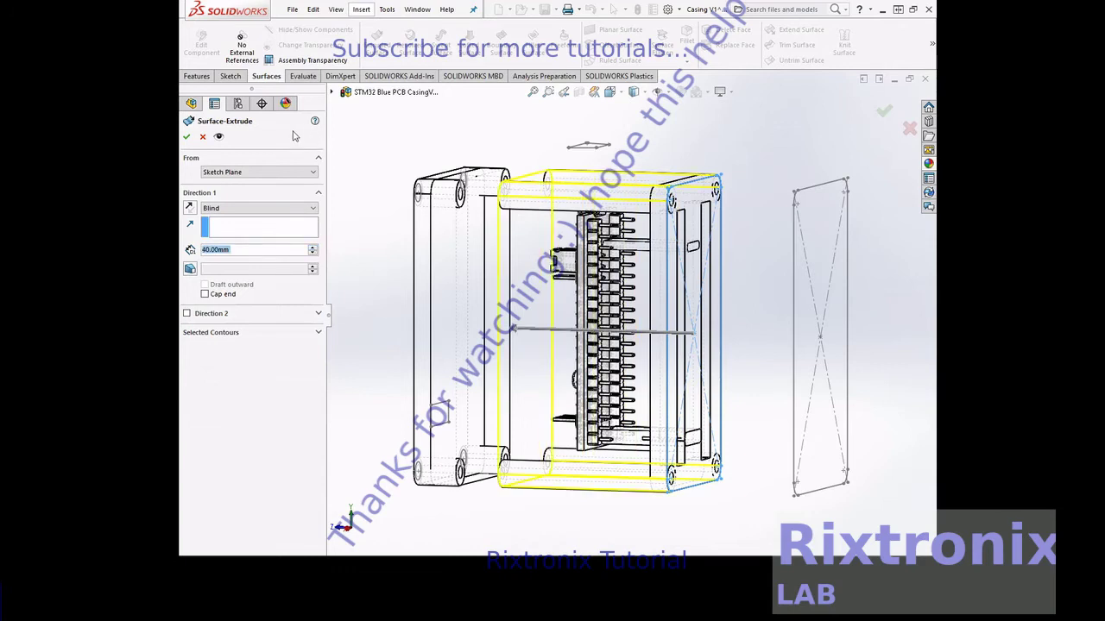
click(186, 137)
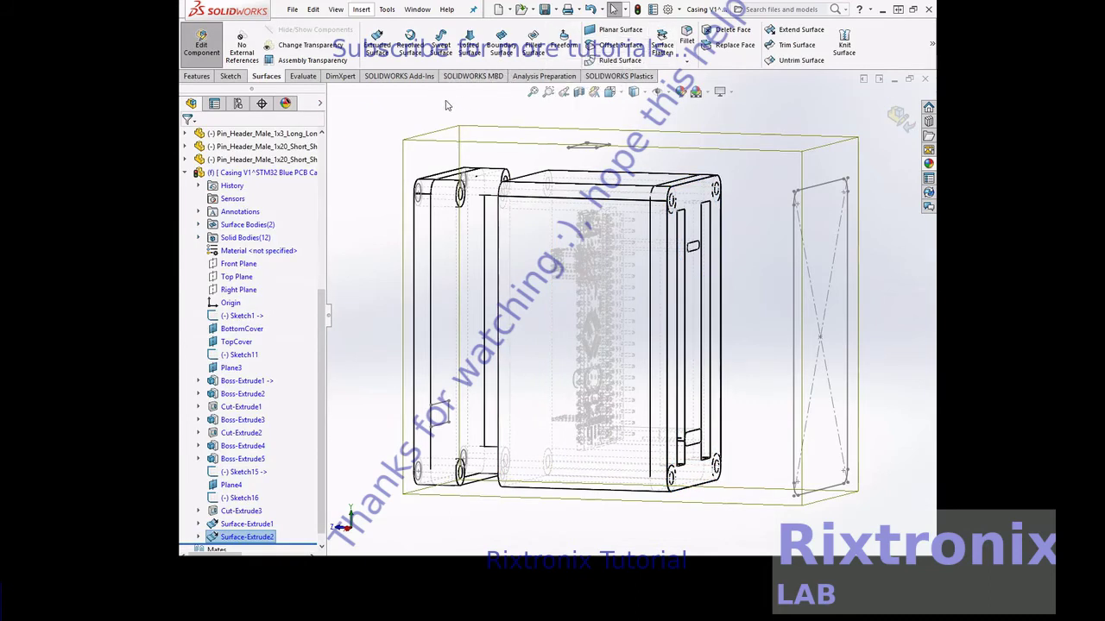
Step: Orbit the casing to face its broad side with the small rectangle sketch, then show the Features commands
right_click(371, 119)
mouse_move(420, 156)
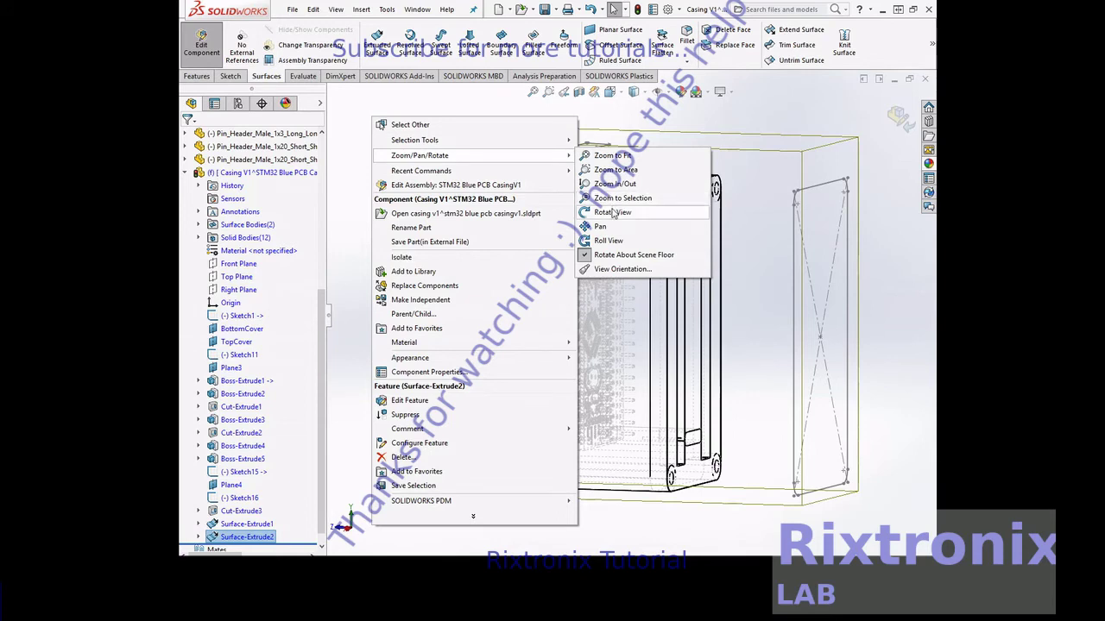
click(613, 211)
mouse_move(366, 143)
mouse_down()
mouse_move(492, 132)
mouse_move(490, 141)
mouse_move(465, 127)
mouse_up()
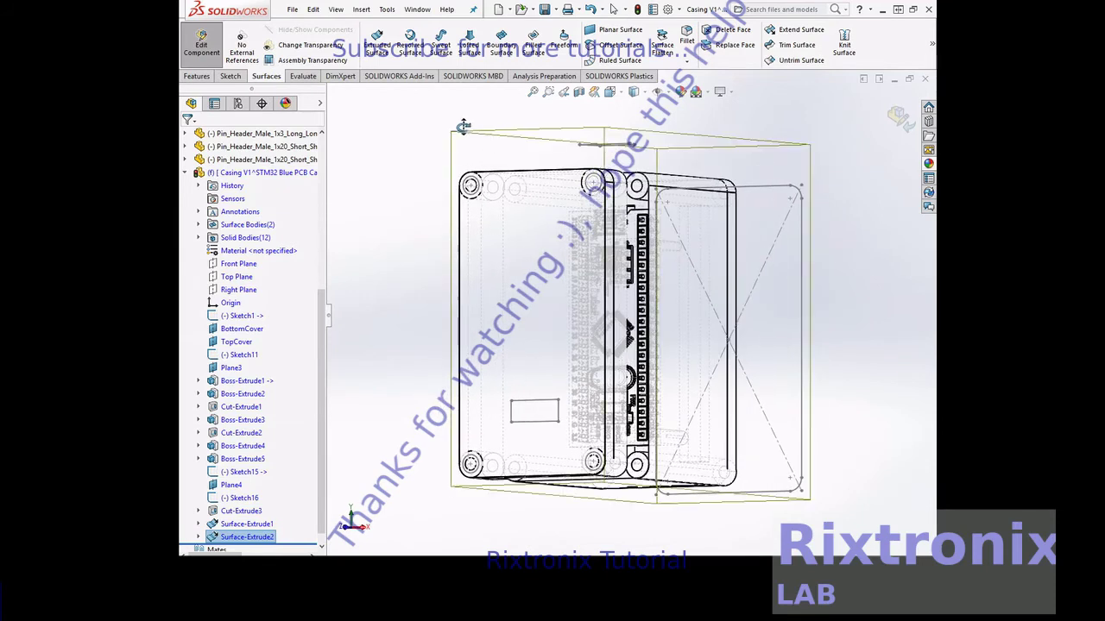
click(196, 76)
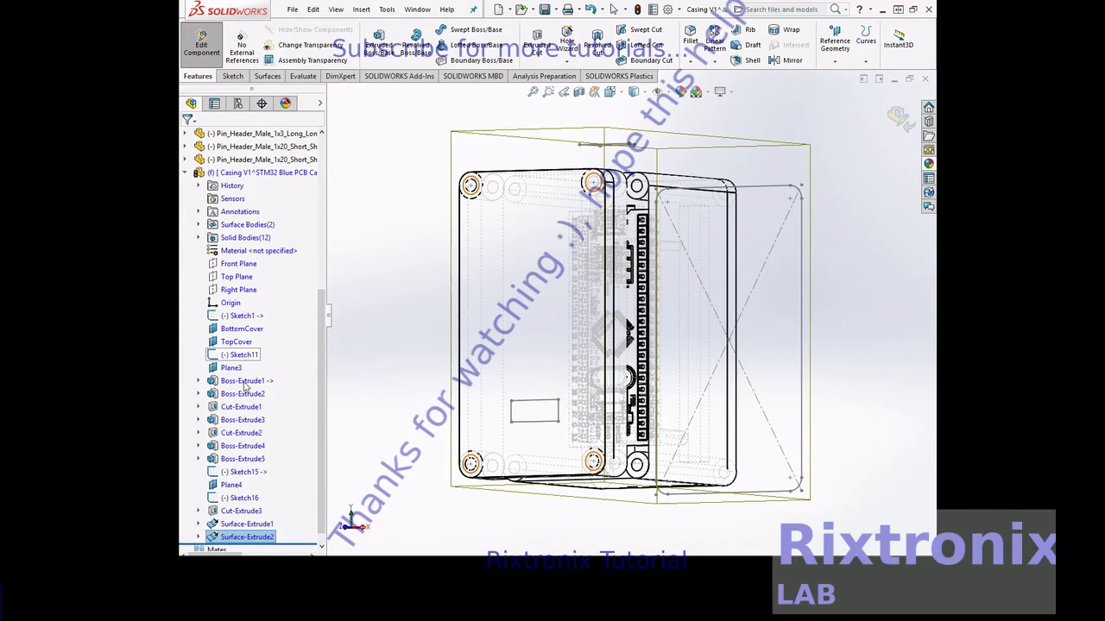
Step: Extrude-cut Sketch15's small rectangle 10 mm blind into the broad wall as the USB opening
click(246, 474)
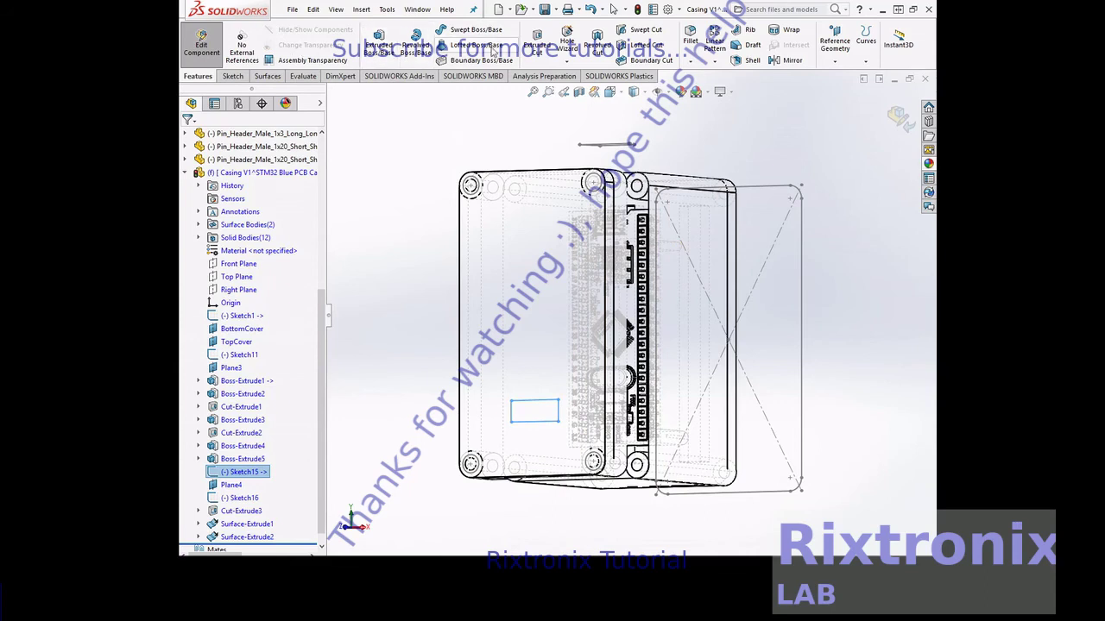
click(541, 45)
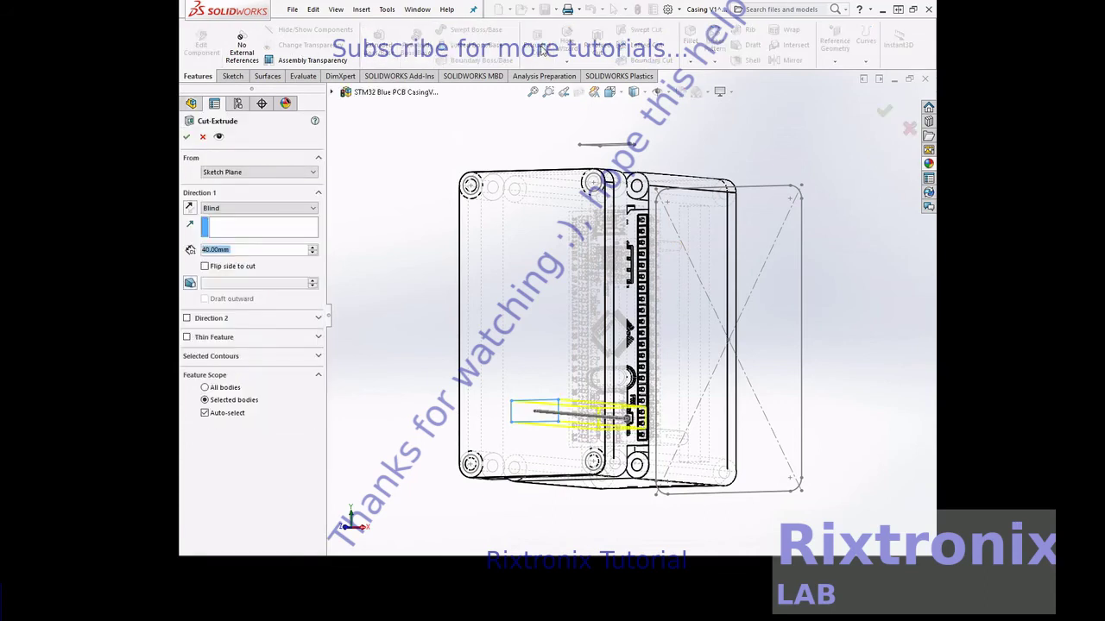
click(313, 253)
click(312, 253)
click(312, 253)
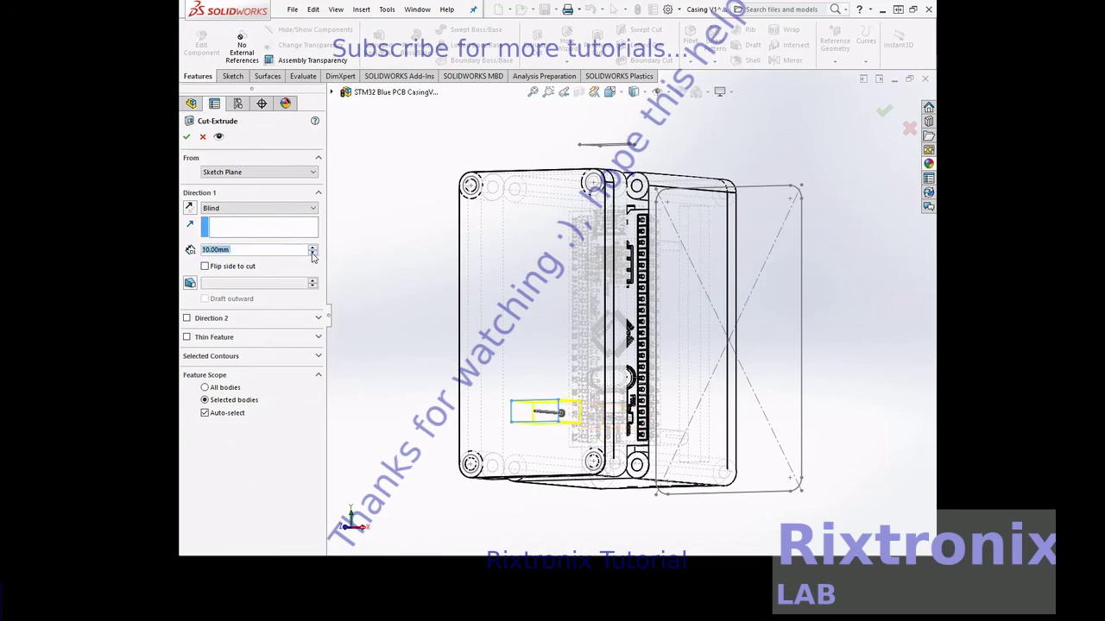
click(187, 140)
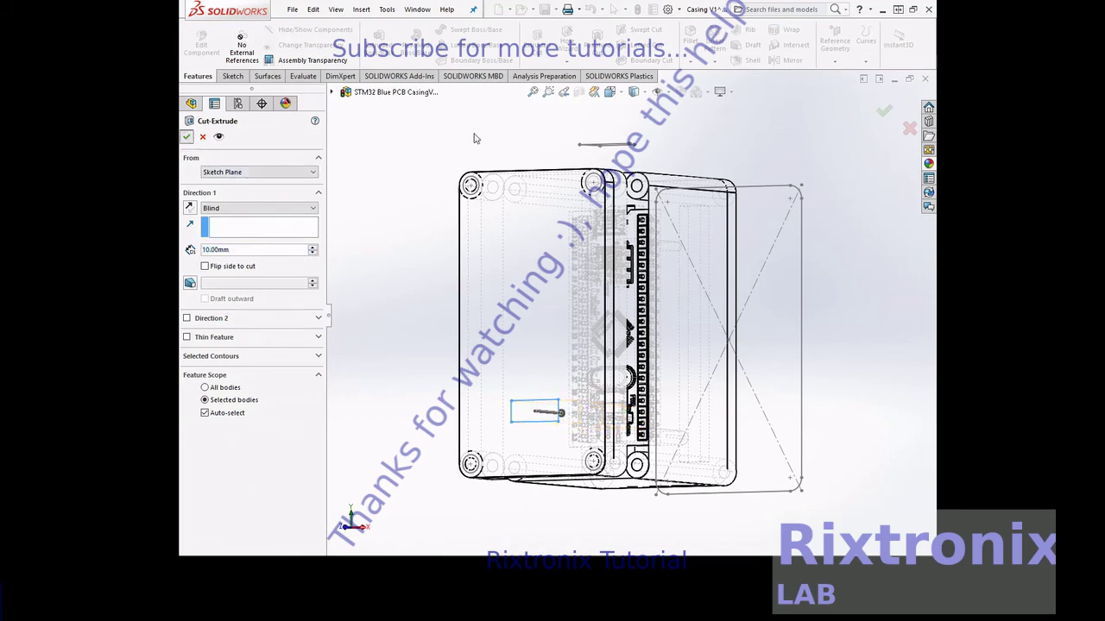
right_click(423, 120)
Step: Save both the casing part and the STM32 Blue PCB CasingV1 assembly with Save All
key(f)
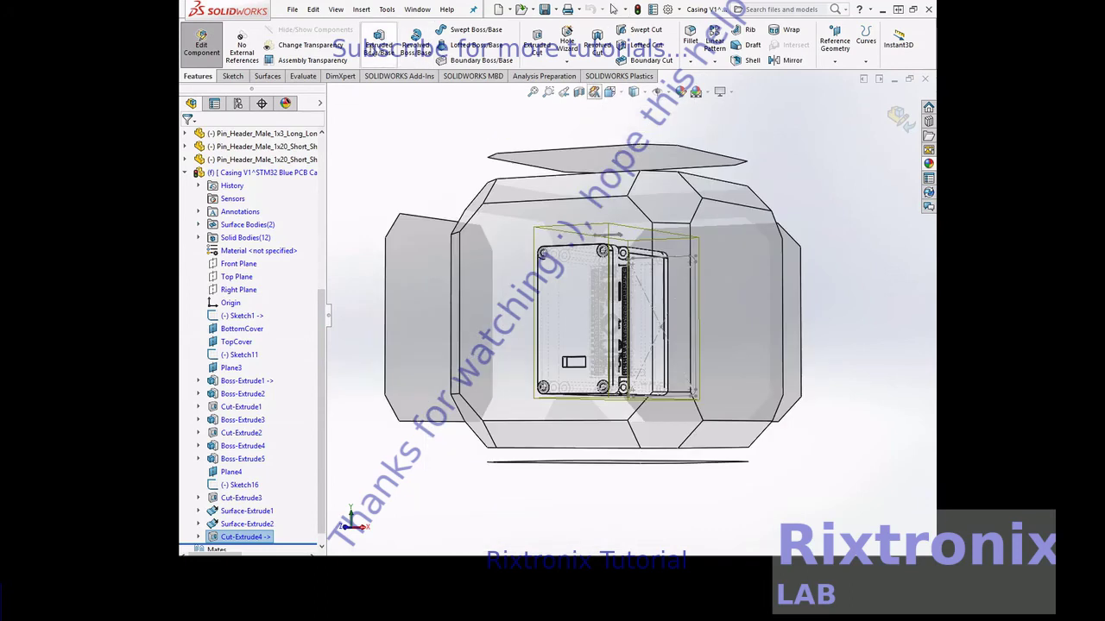
click(293, 10)
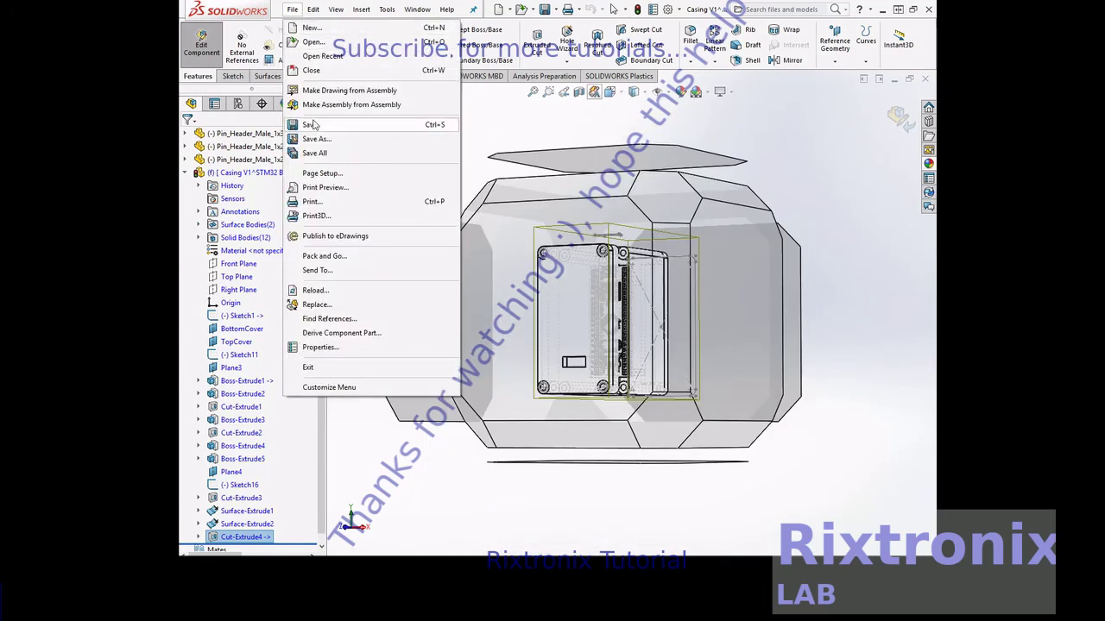
click(309, 125)
click(416, 182)
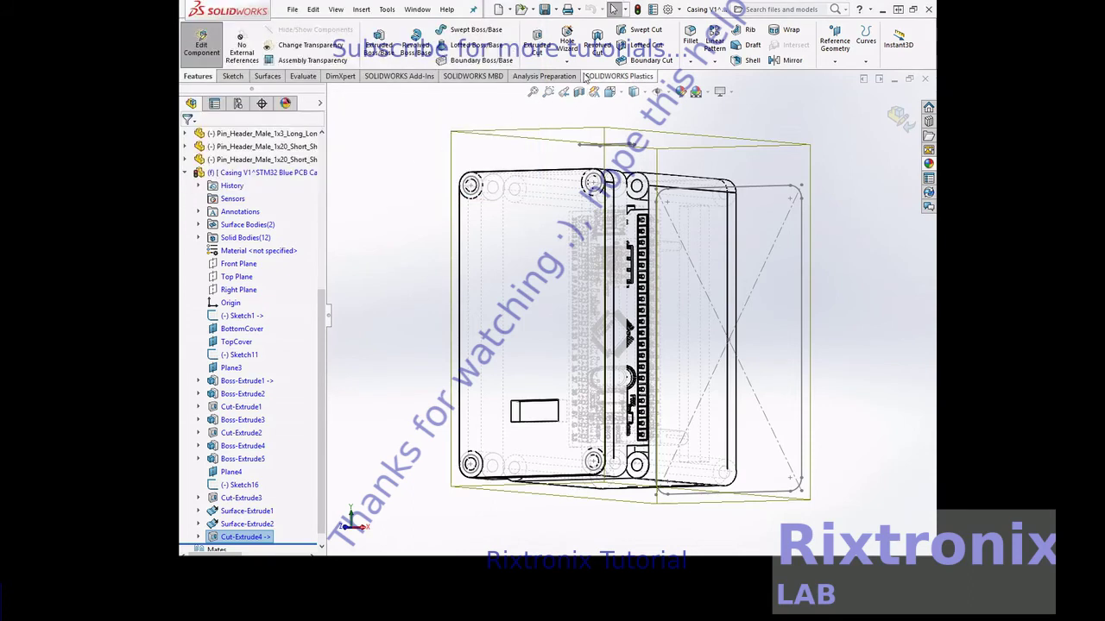
click(643, 95)
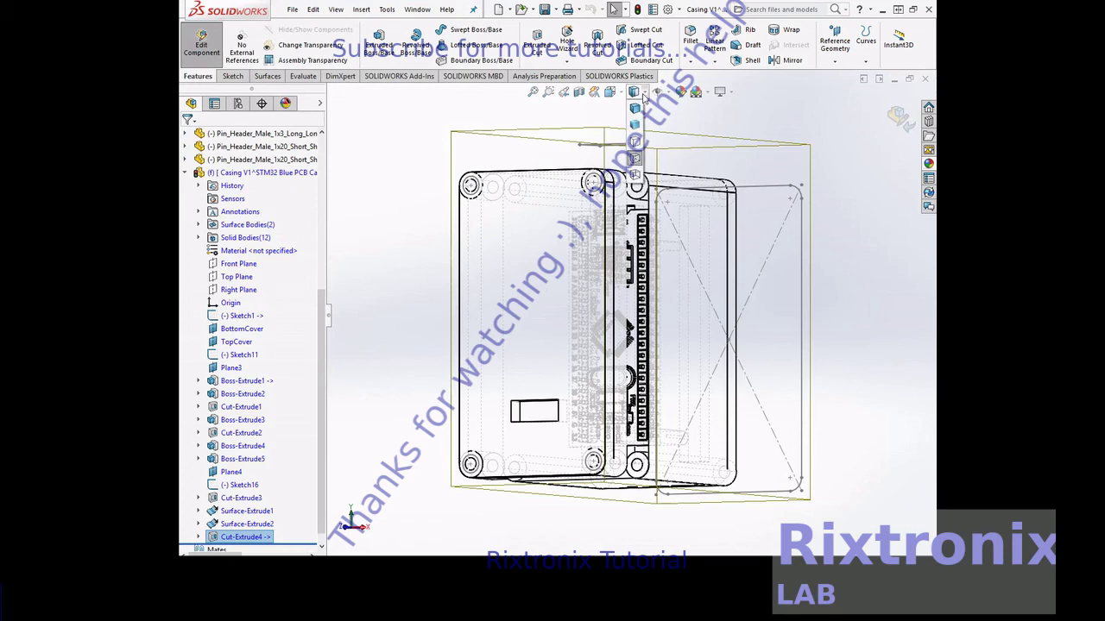
Step: Display the casing Shaded With Edges and square the view face-on to show the USB opening
click(639, 112)
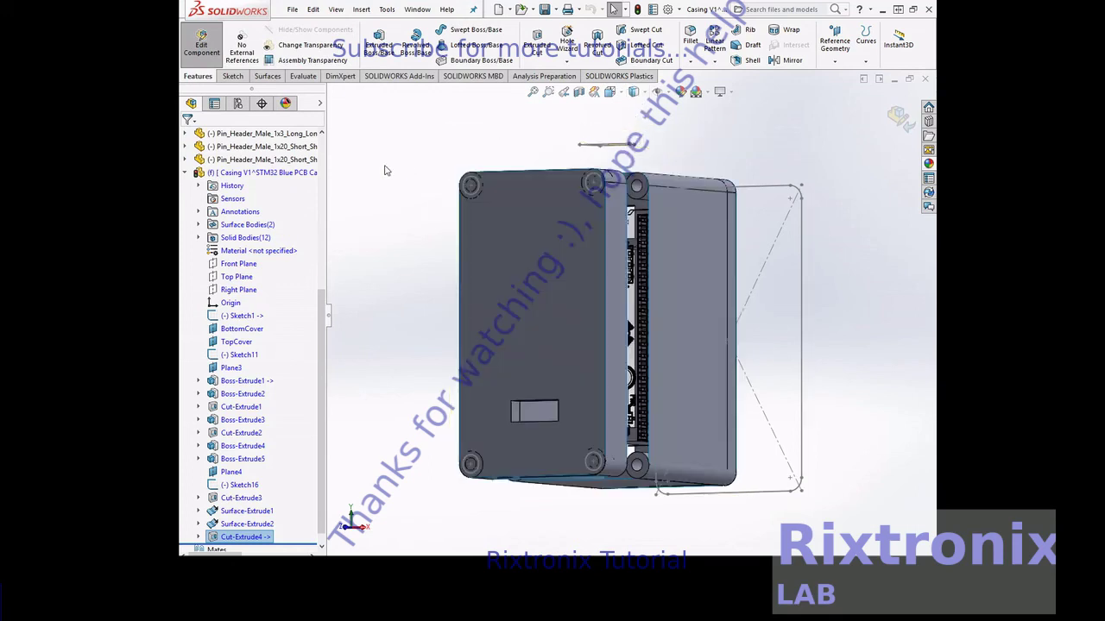
right_click(369, 174)
mouse_move(418, 184)
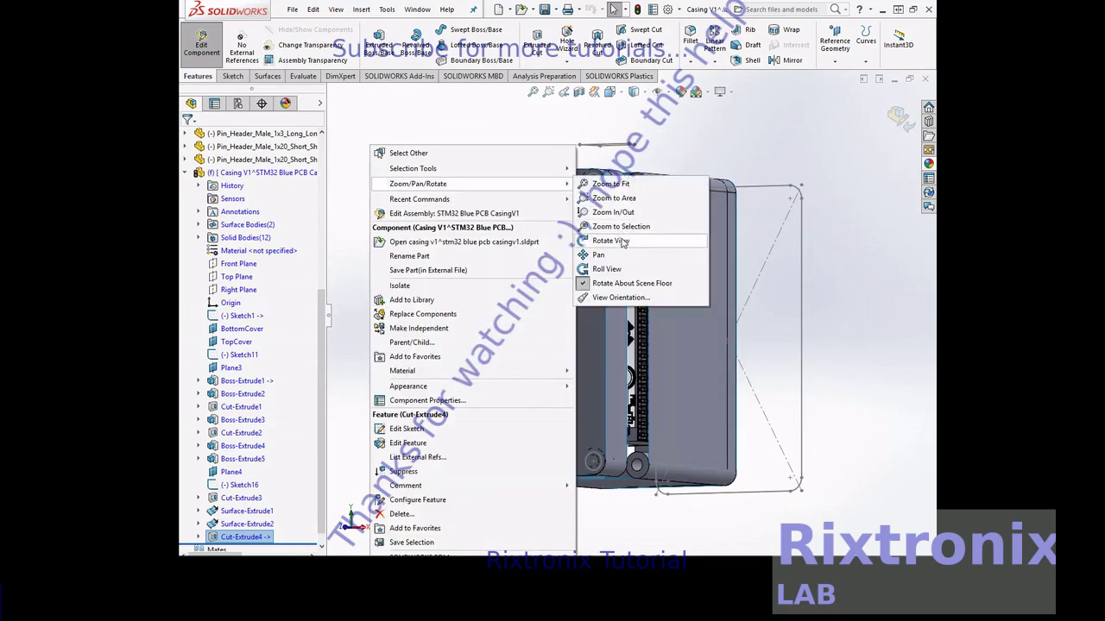
click(614, 240)
key(ctrl+1)
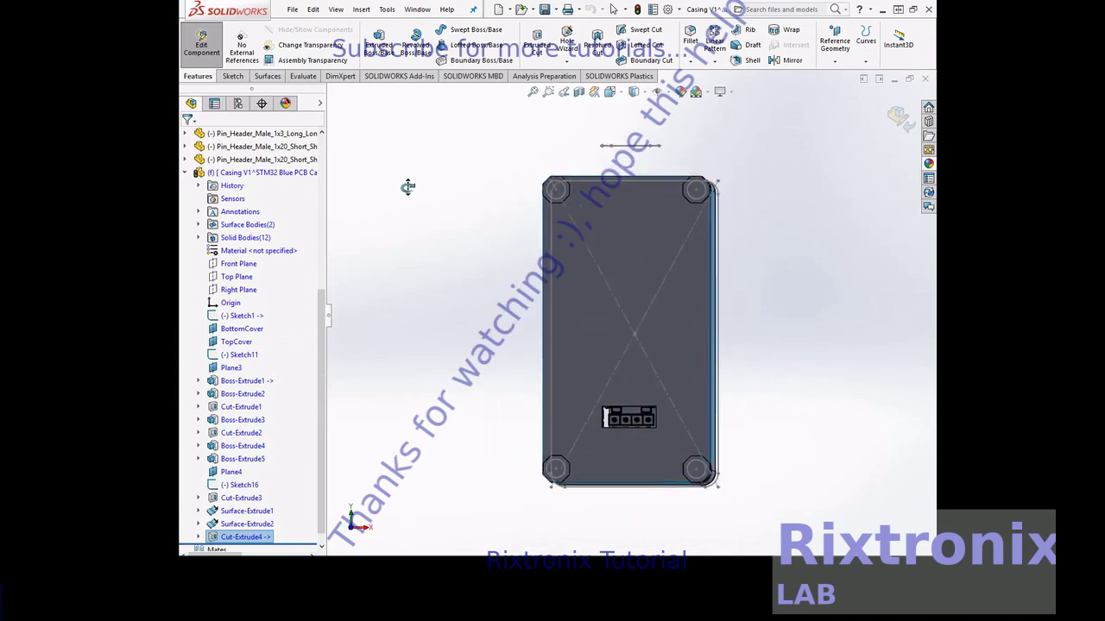
drag(409, 195, 410, 186)
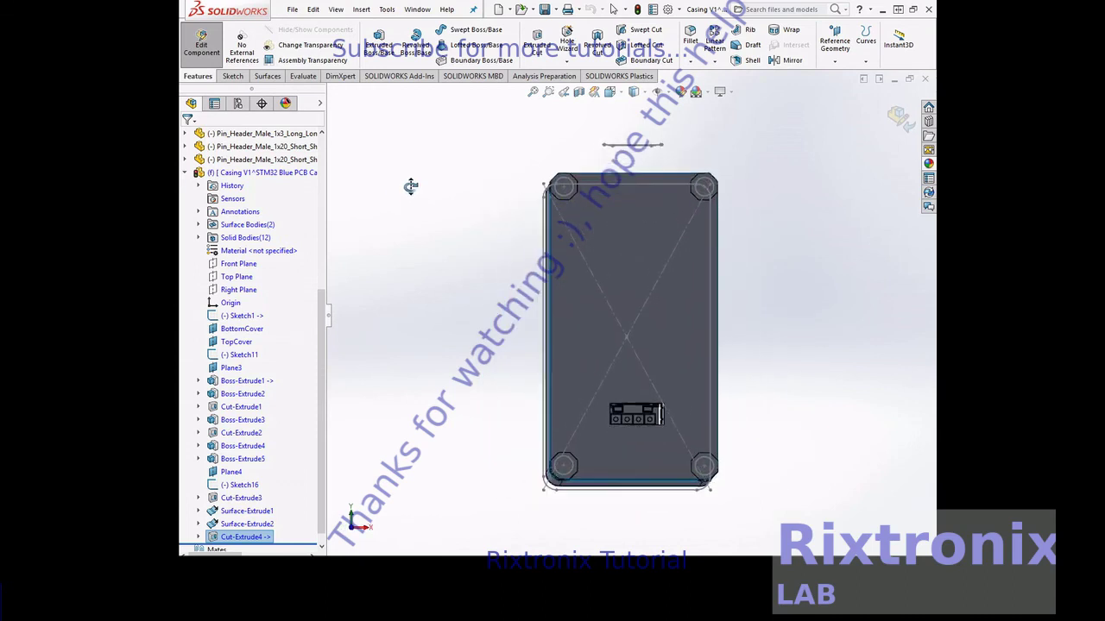
key(ctrl+1)
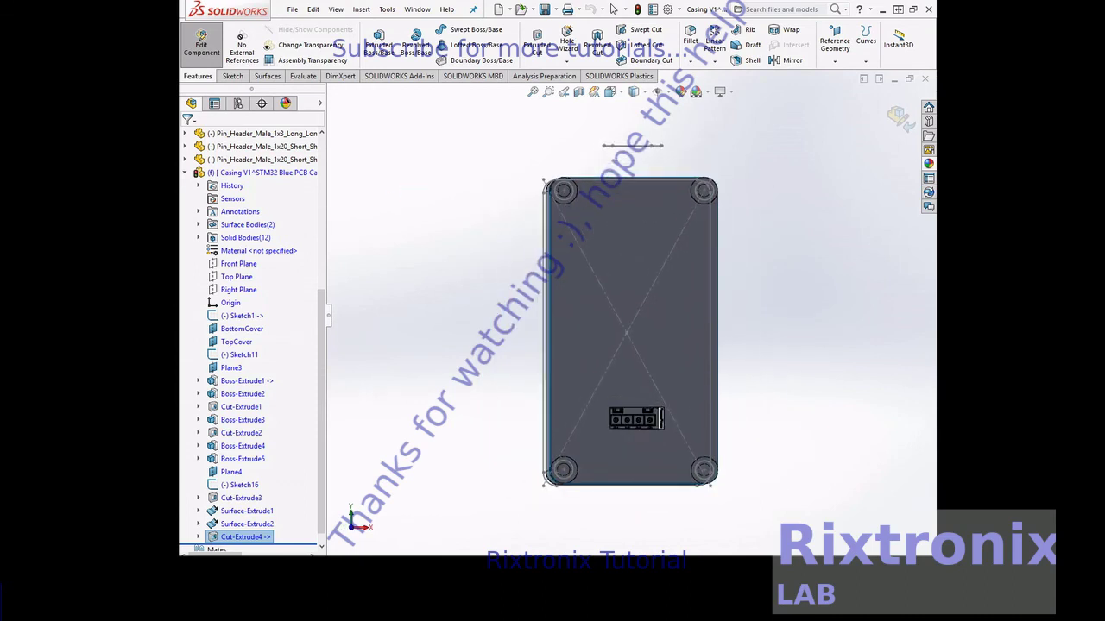